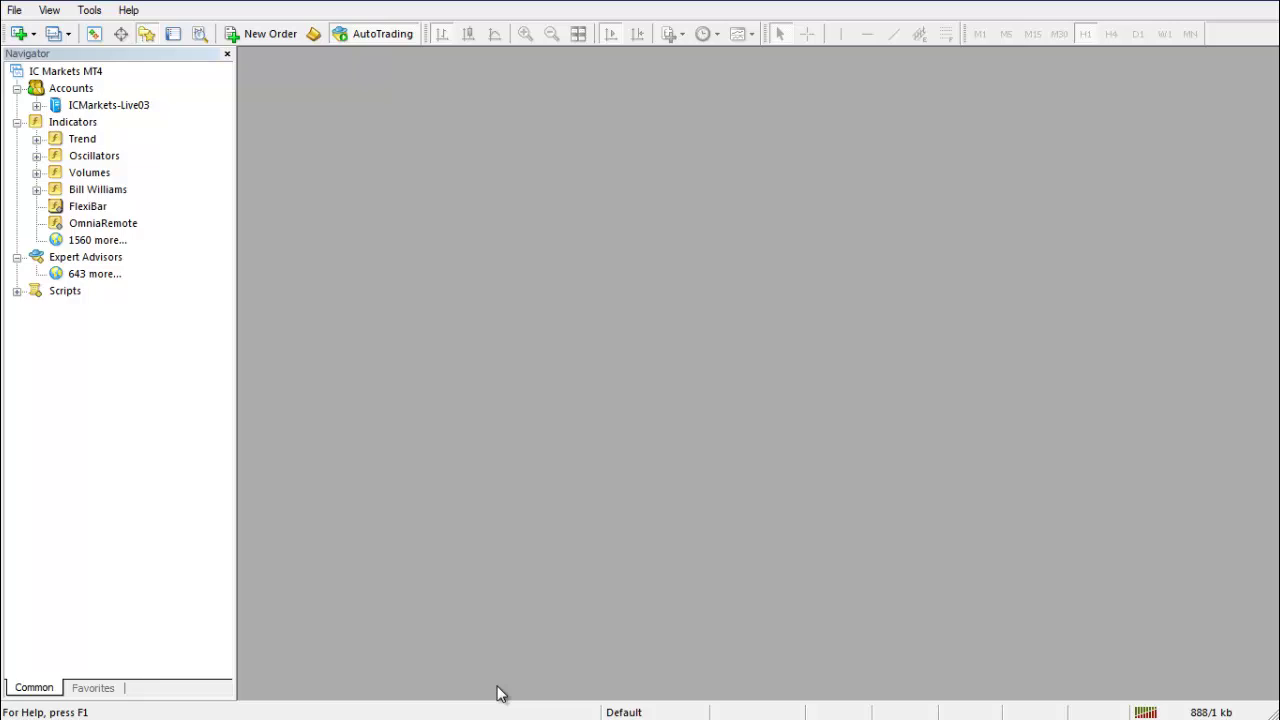
Open the terminal's data folder via File > Open Data Folder, view its full path, then close it
left_click(15, 11)
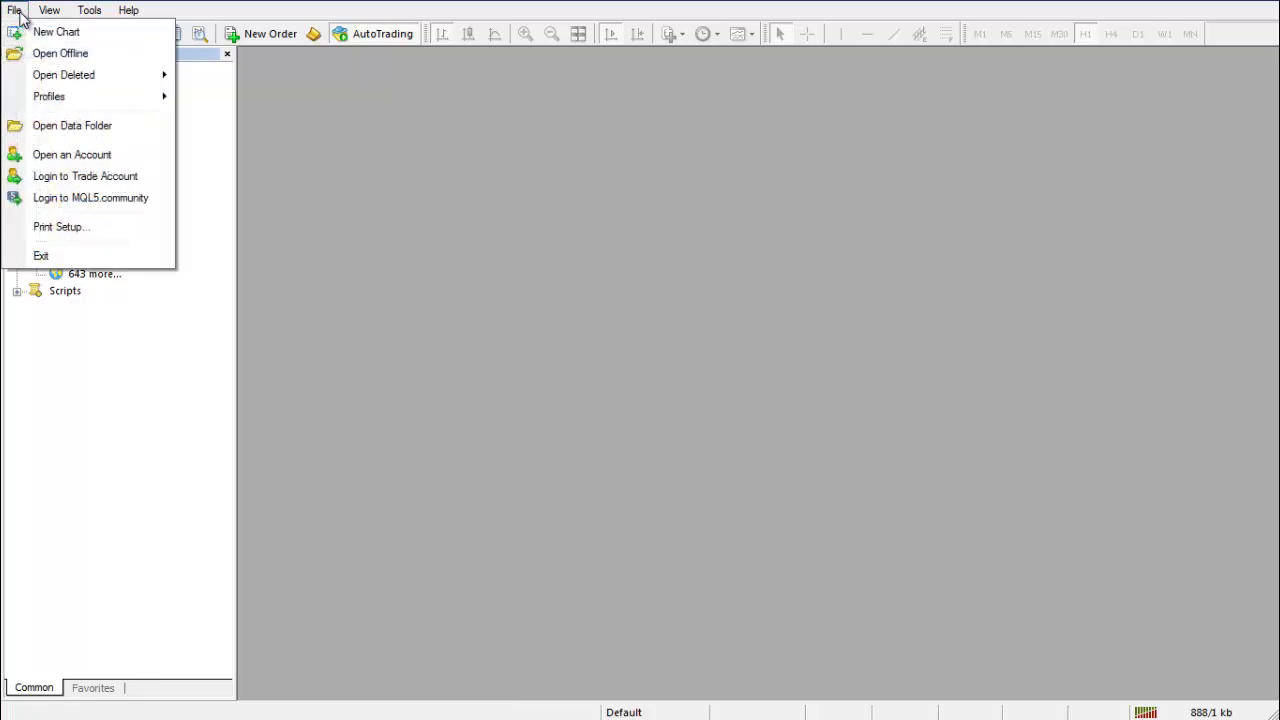
left_click(74, 127)
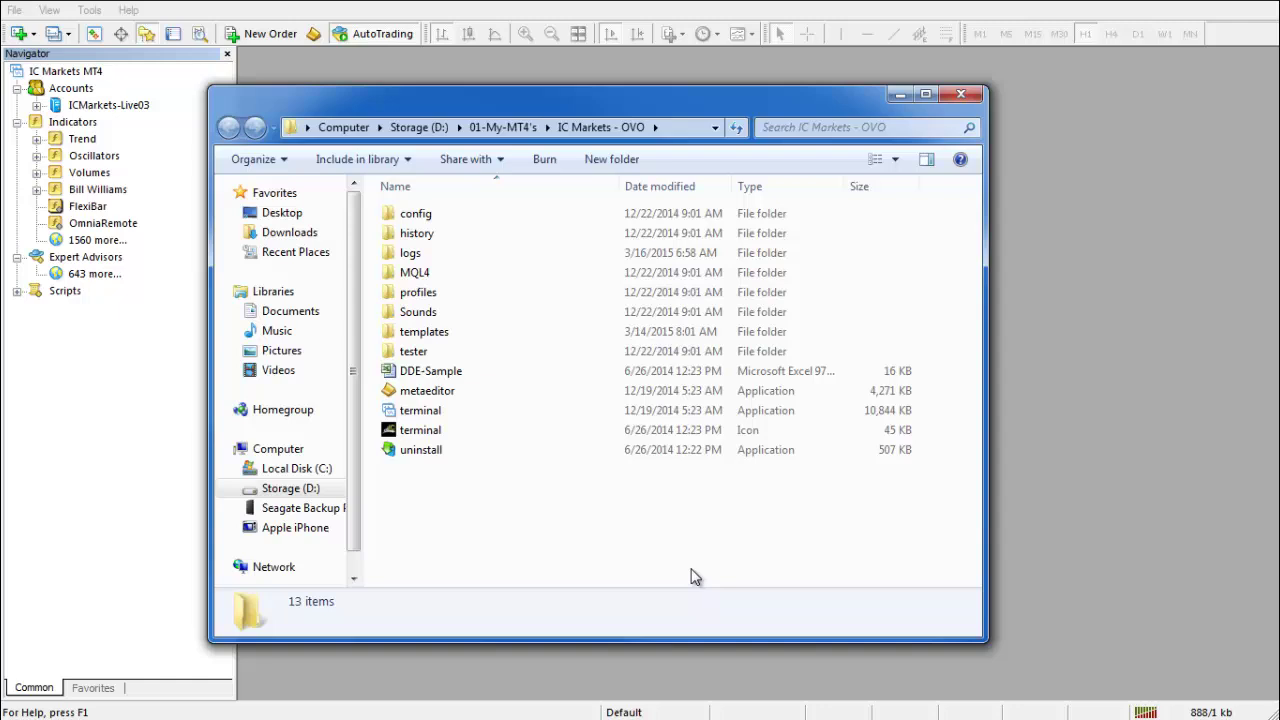
left_click(655, 127)
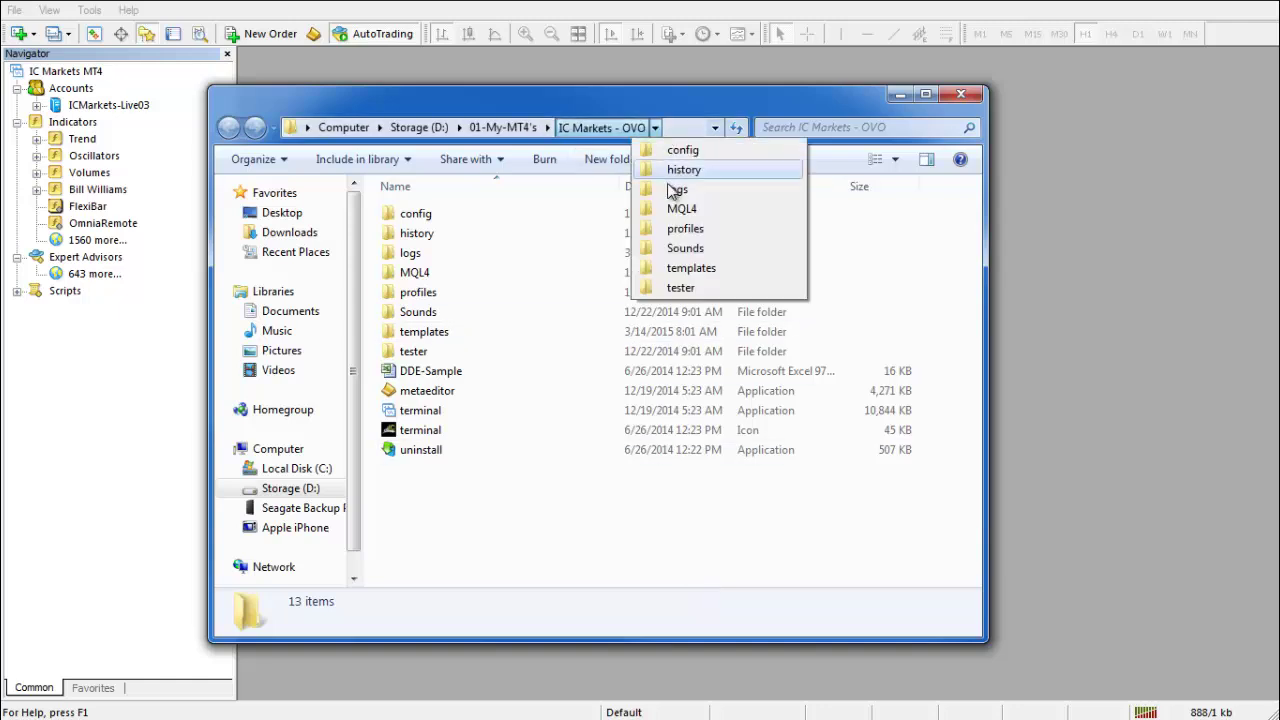
left_click(688, 128)
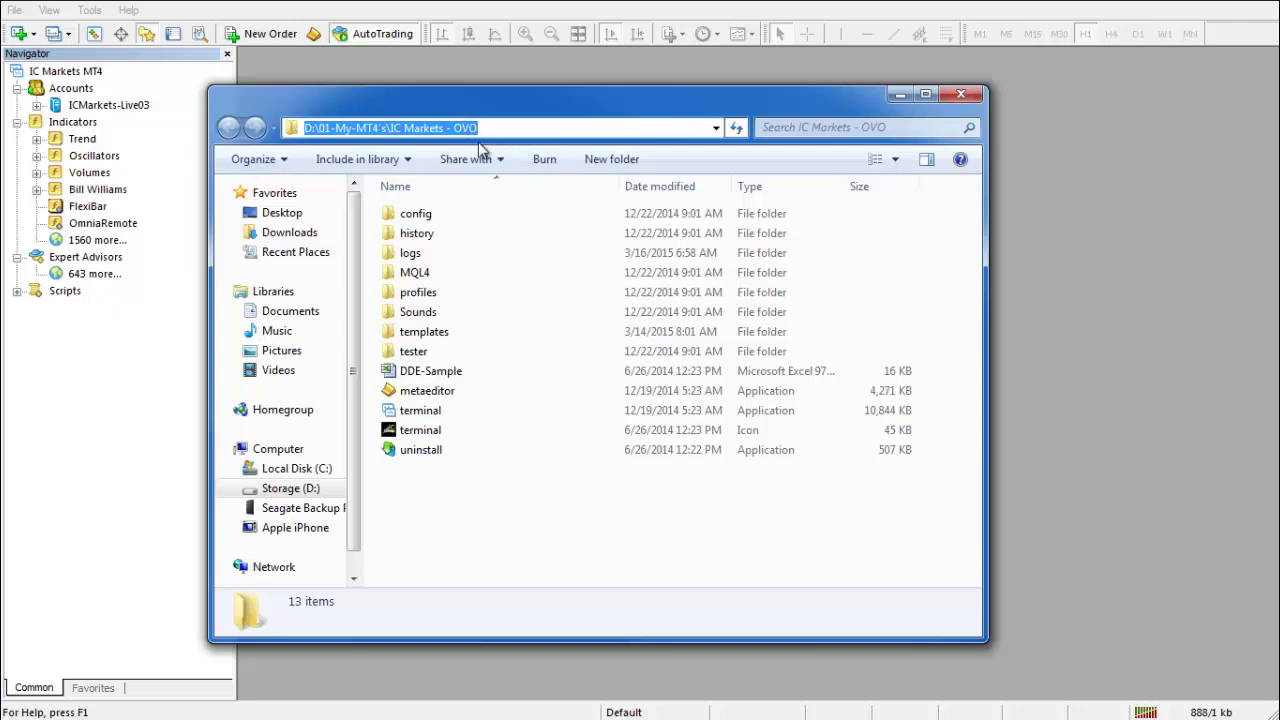
key("End")
left_click(961, 94)
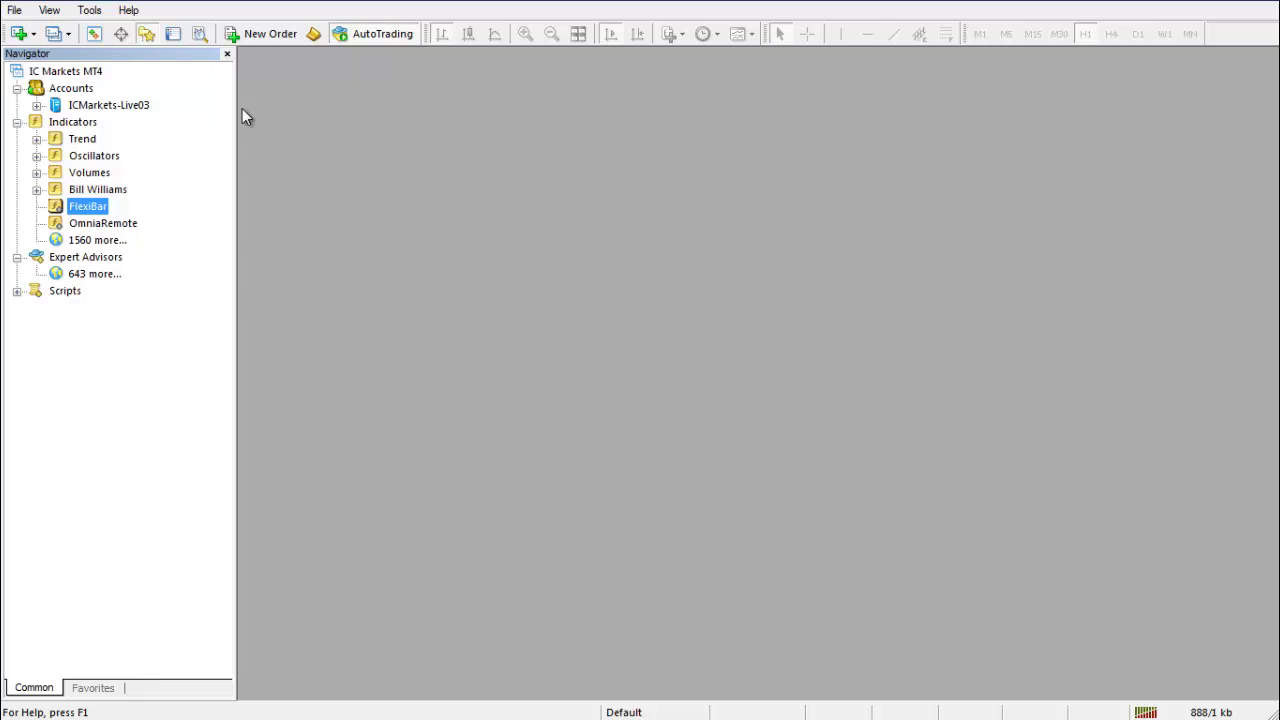
Reopen the data folder and browse into MQL4\Indicators to locate FlexiBar.ex4 and OmniaRemote.ex4
left_click(14, 10)
left_click(75, 126)
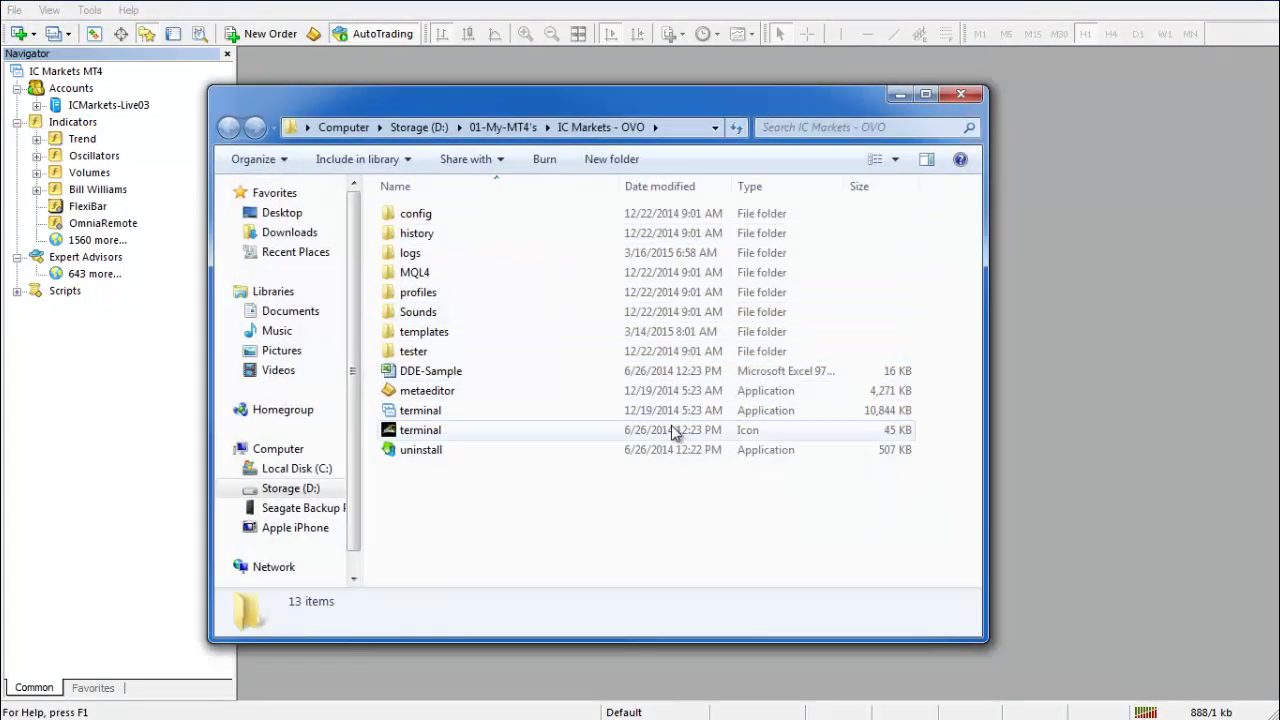
double_click(460, 271)
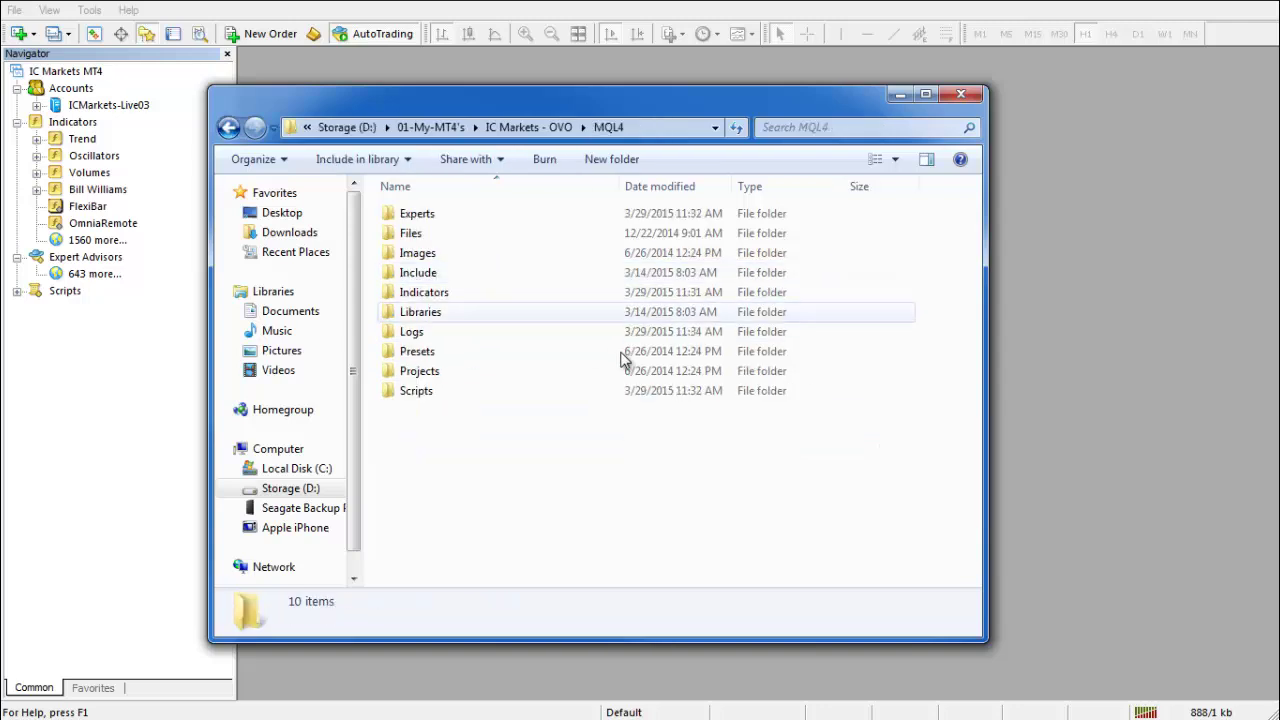
double_click(448, 295)
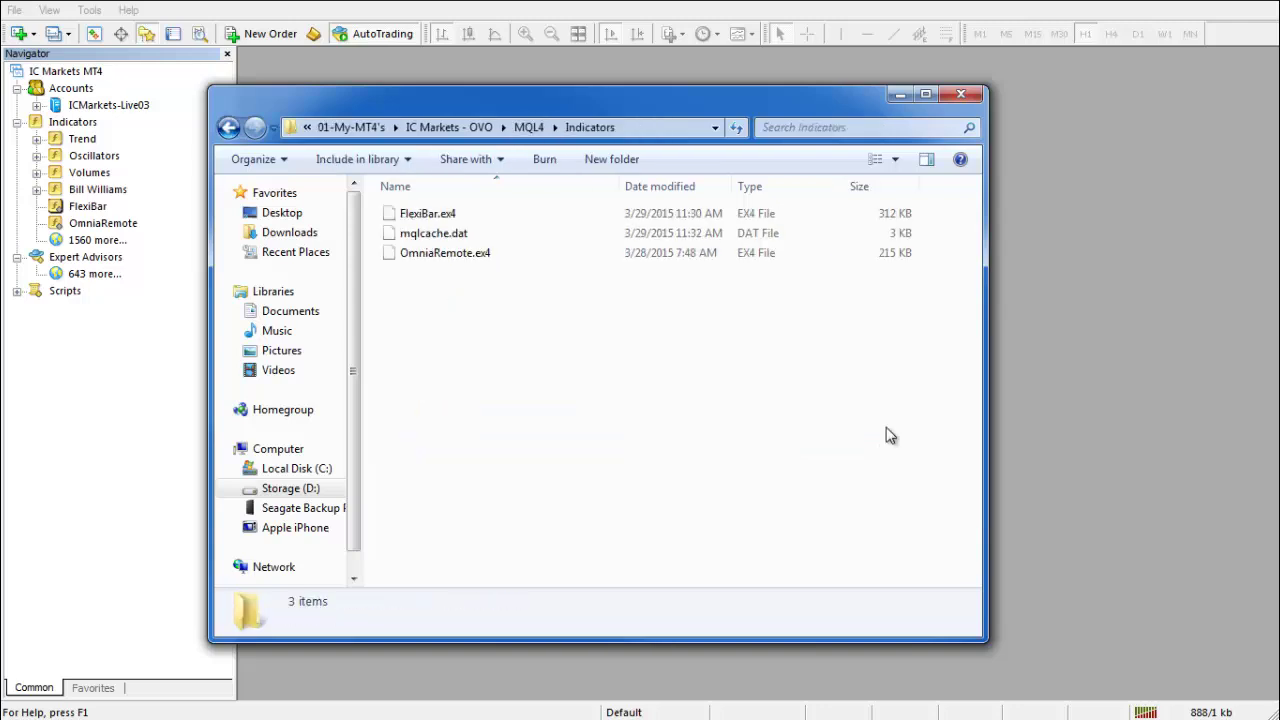
left_click(405, 214)
left_click(440, 256)
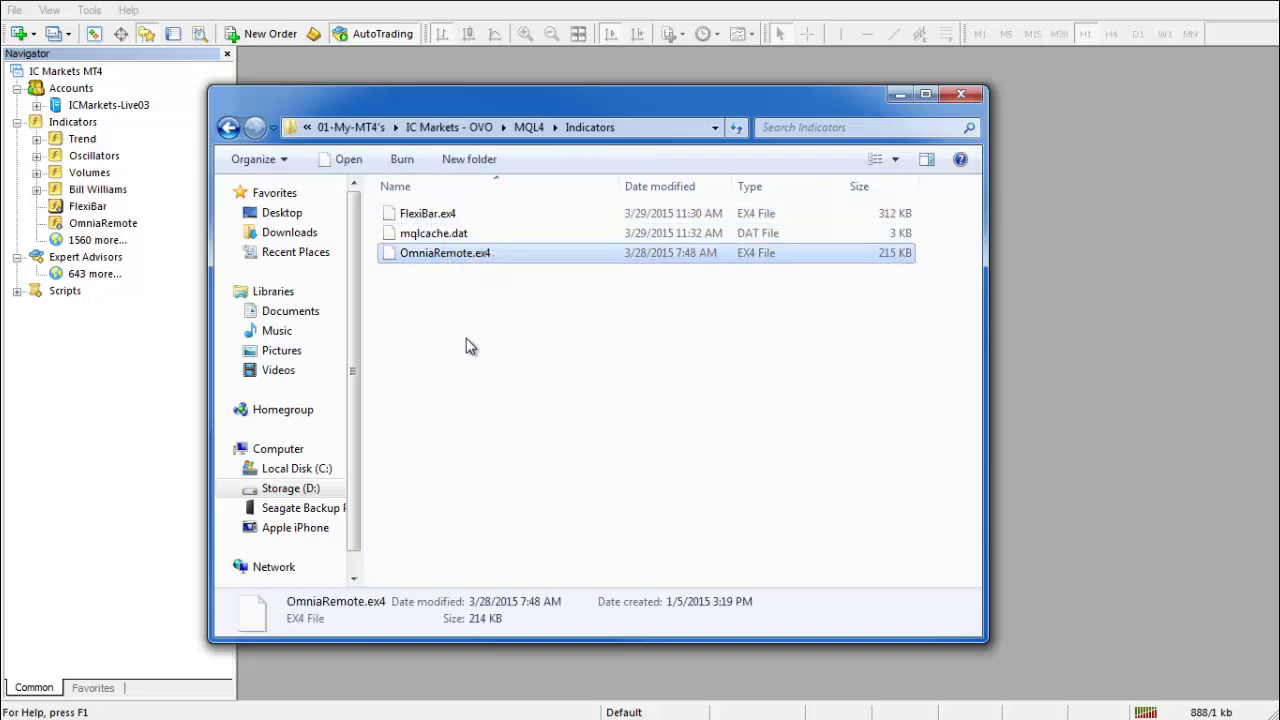
left_click(690, 390)
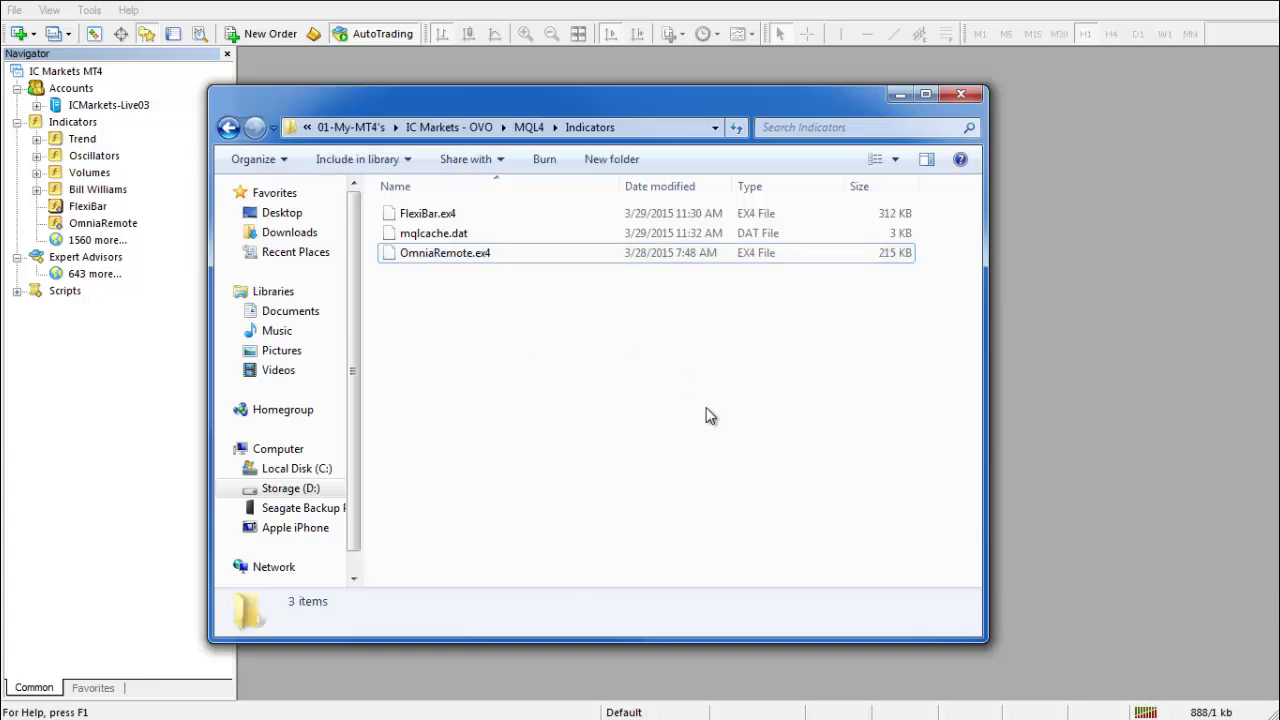
Close Explorer, refresh the Navigator so FlexiBar and OmniaRemote appear, and open the Tools menu
left_click(961, 94)
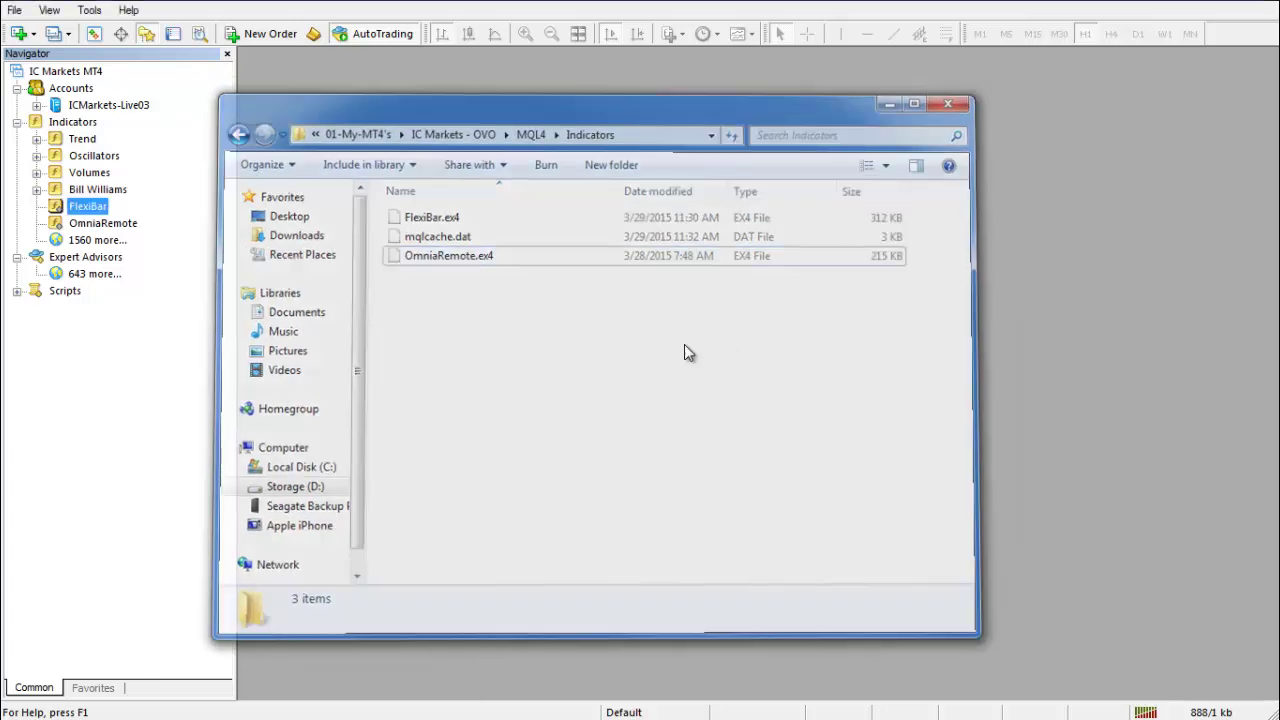
left_click(18, 122)
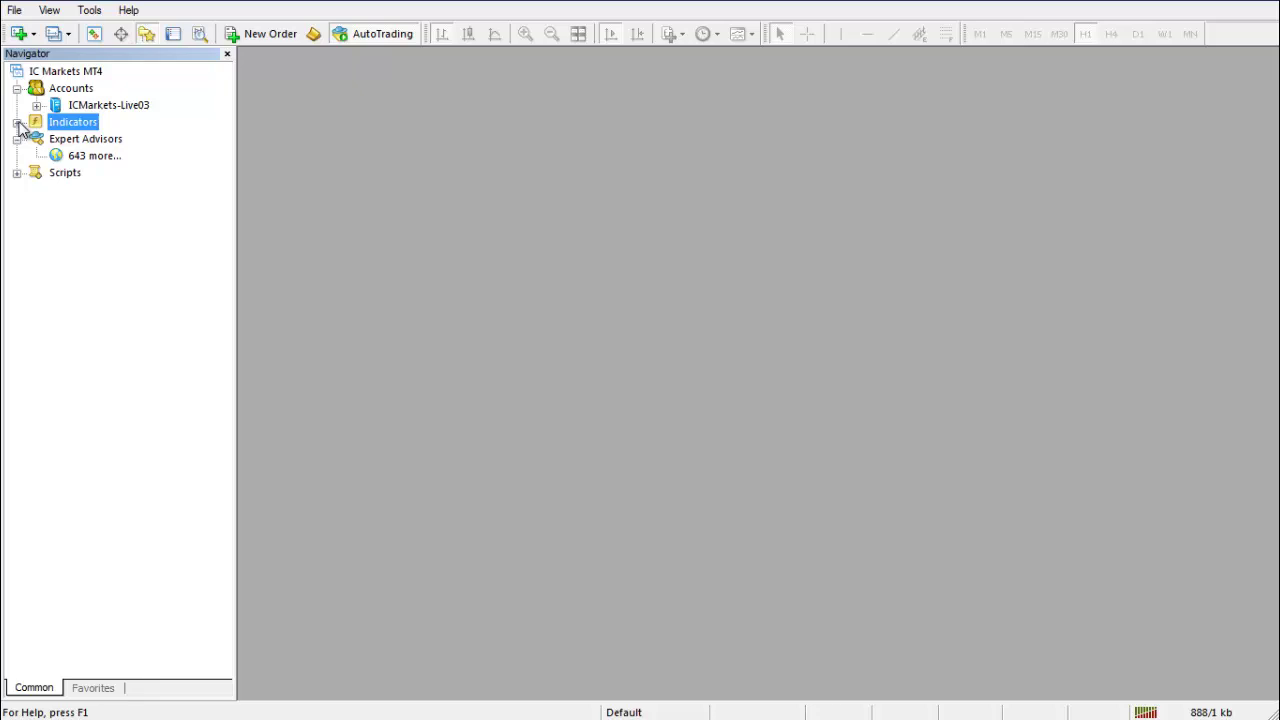
left_click(18, 122)
left_click(18, 122)
left_click(18, 122)
right_click(85, 173)
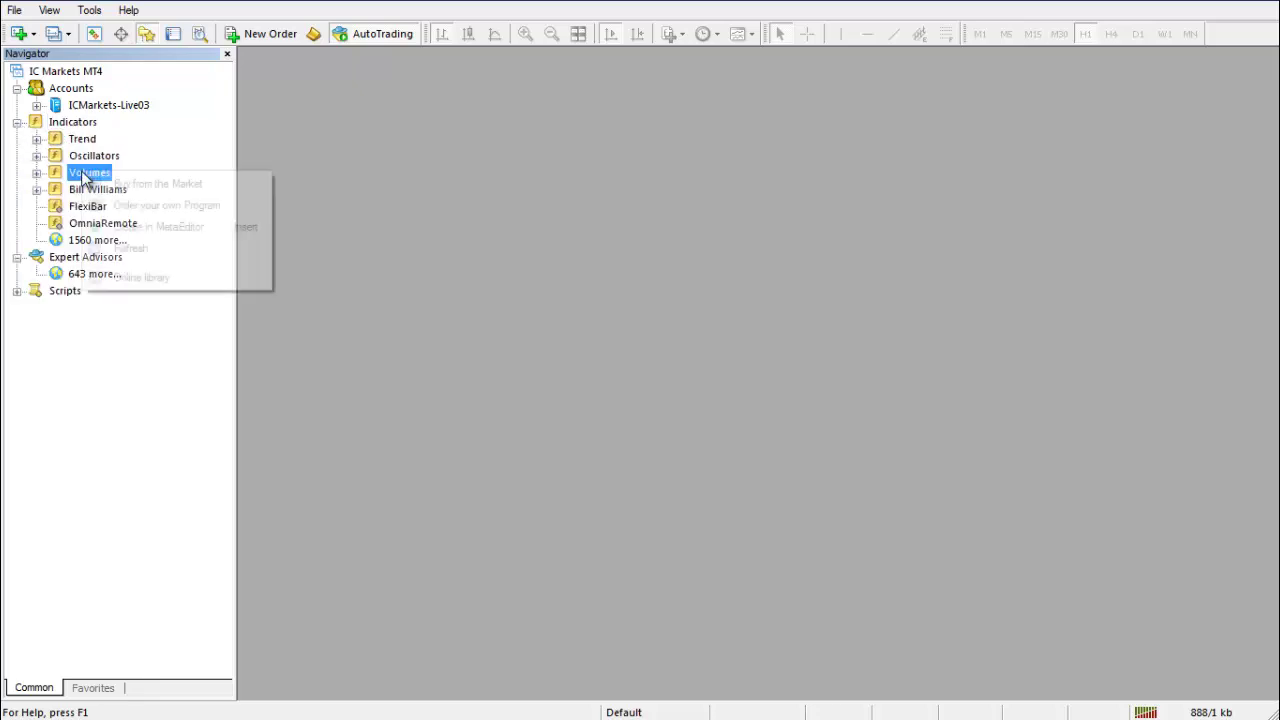
left_click(160, 248)
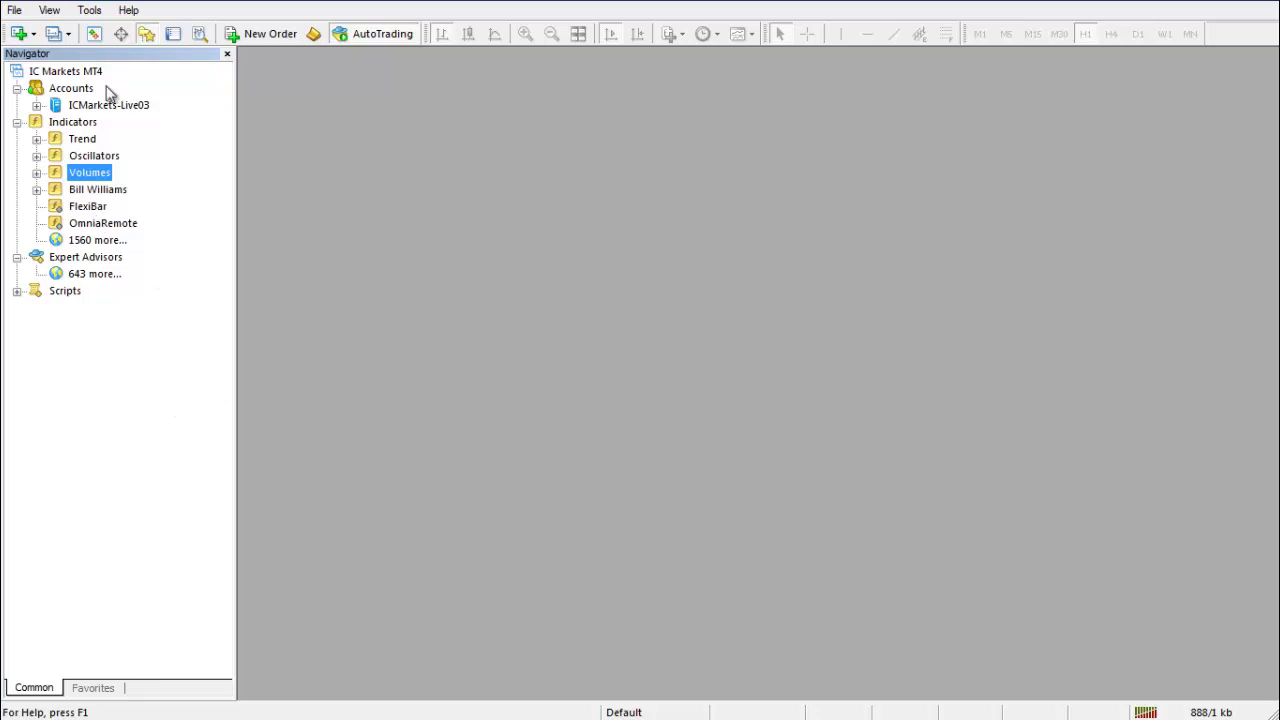
left_click(89, 10)
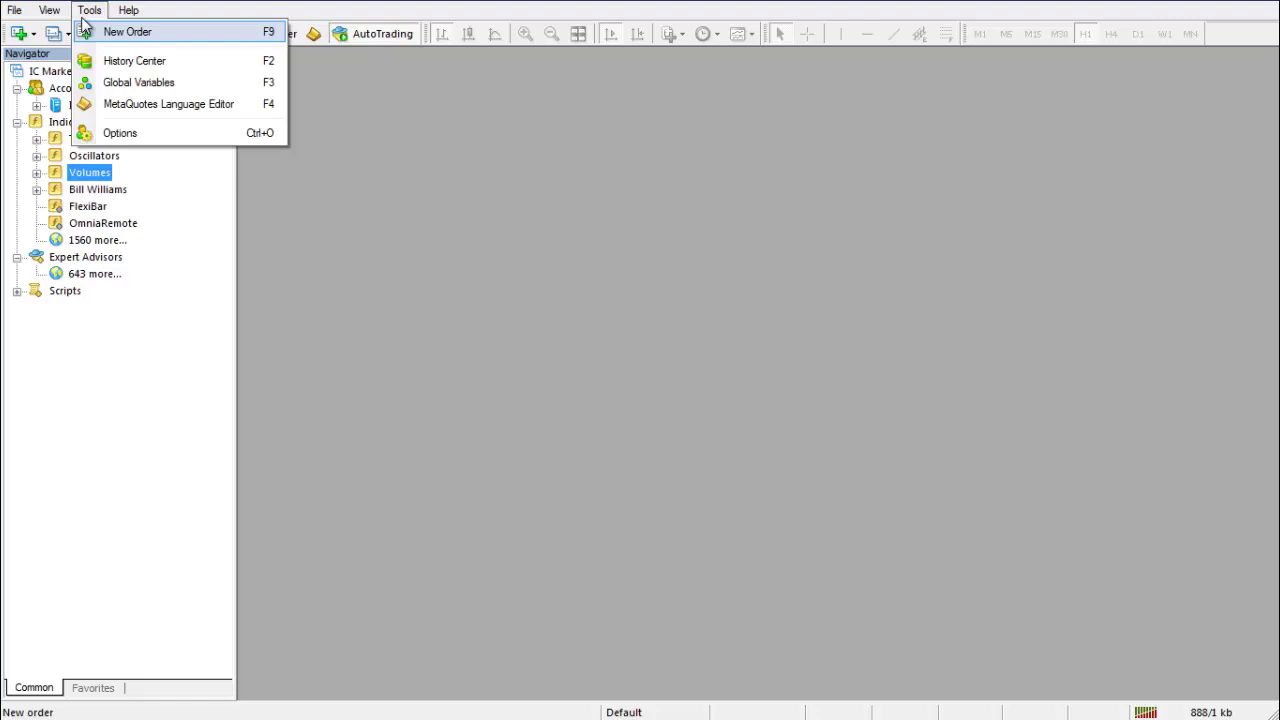
In Options, check the max bars in chart value and confirm automated trading and DLL imports are allowed
left_click(121, 133)
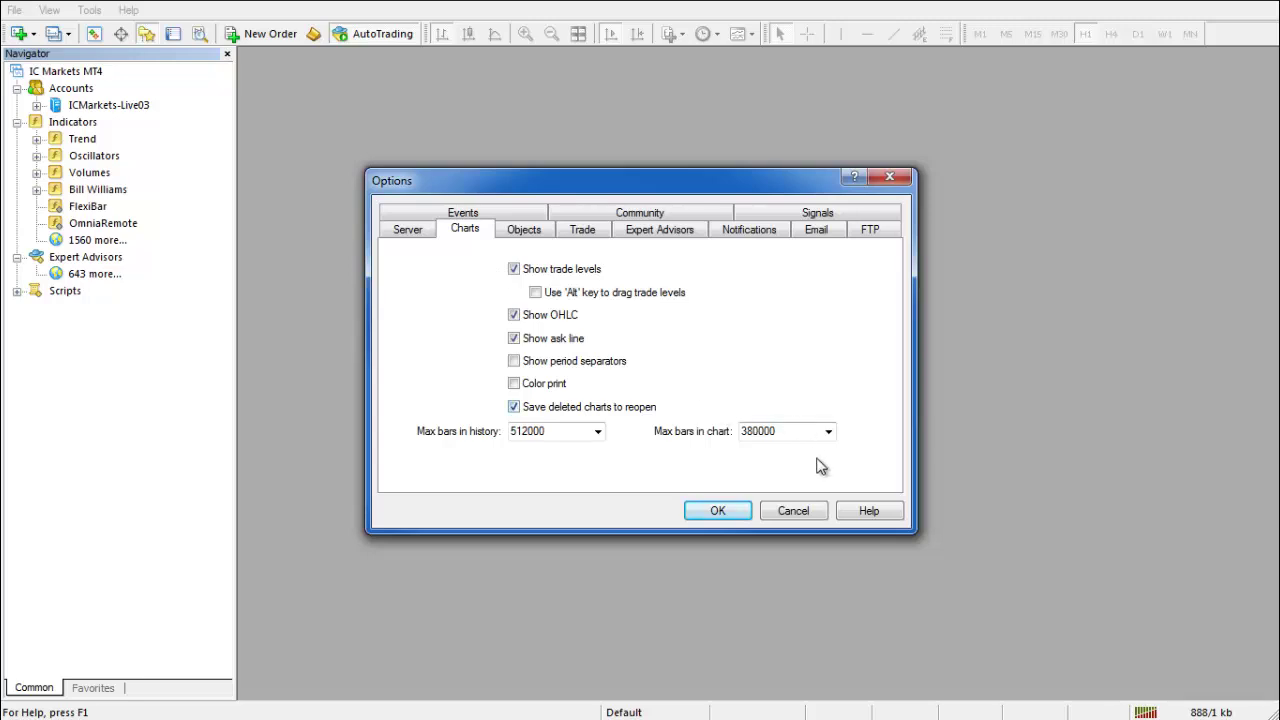
double_click(782, 431)
left_click(652, 236)
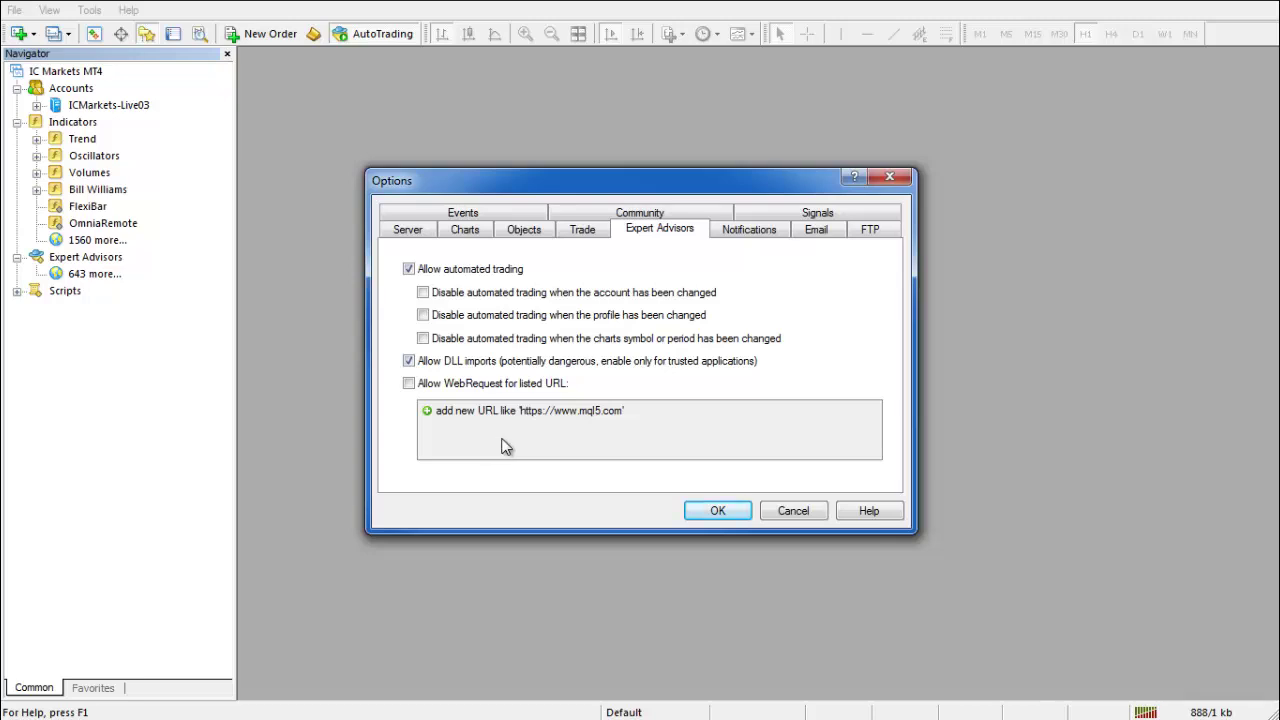
left_click(718, 512)
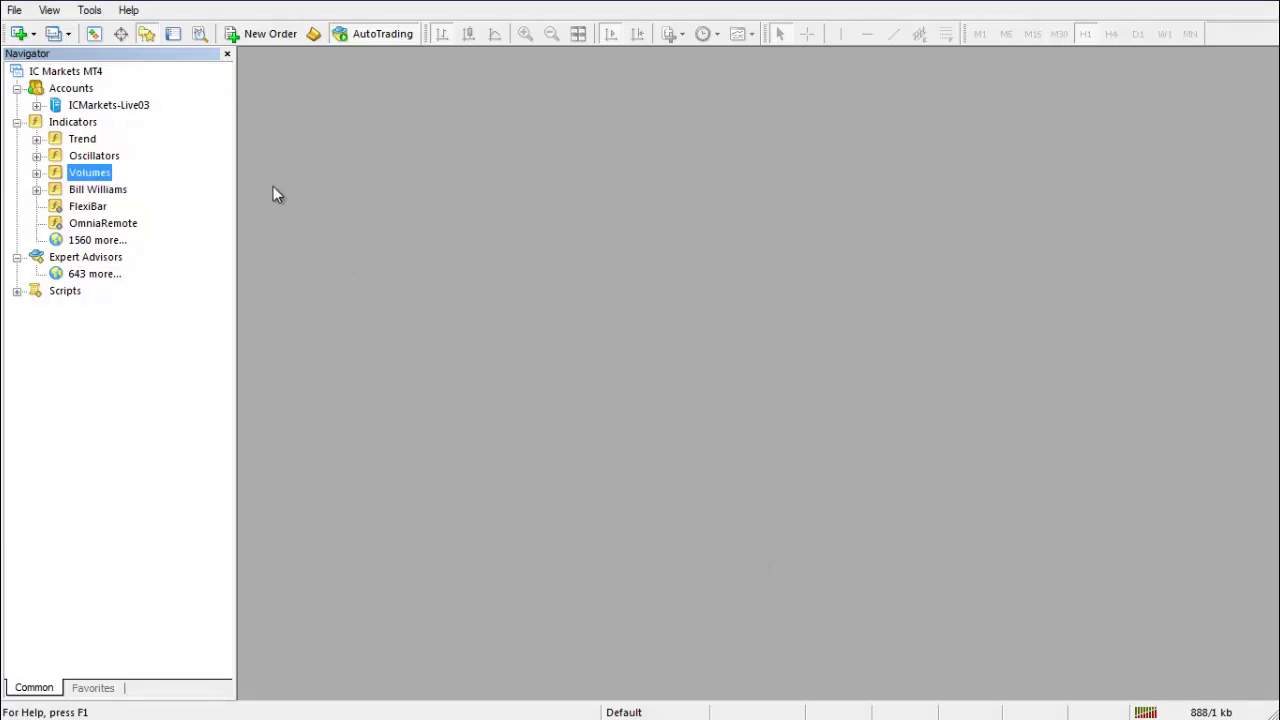
Open a new EURUSD chart window and move it up and left
left_click(14, 10)
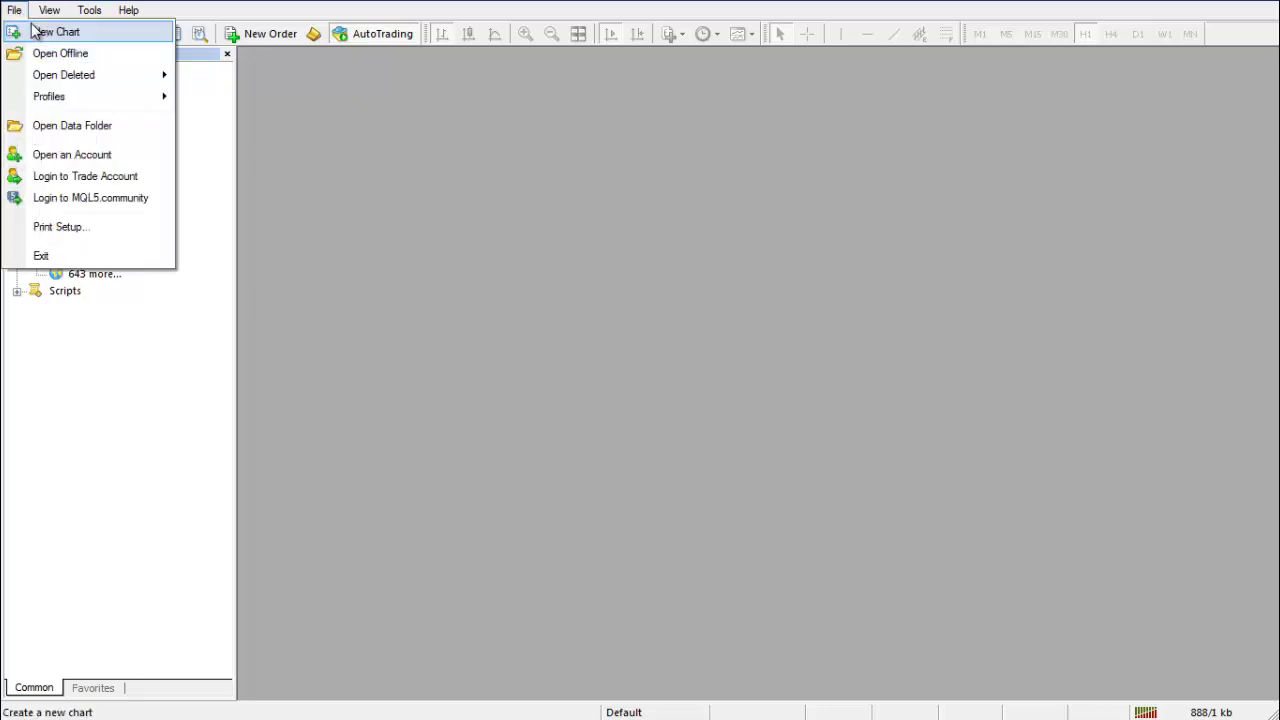
left_click(40, 30)
left_click(84, 35)
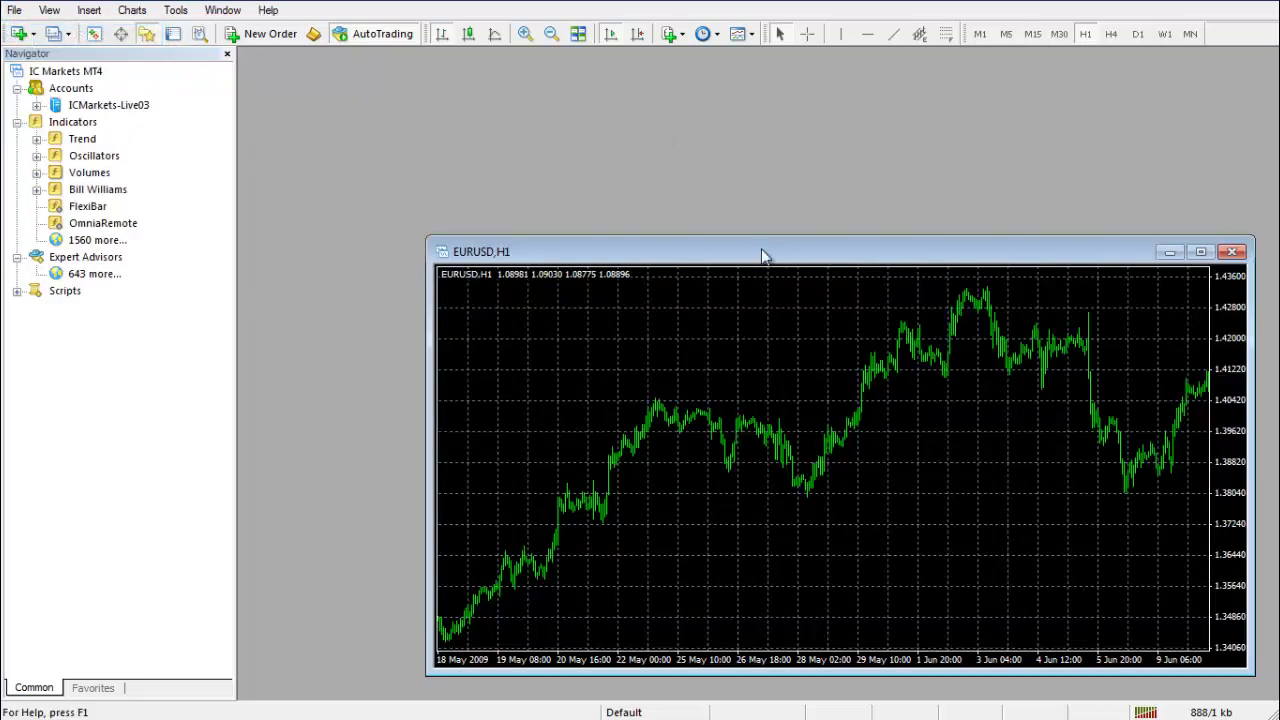
left_click_drag(765, 250, 707, 124)
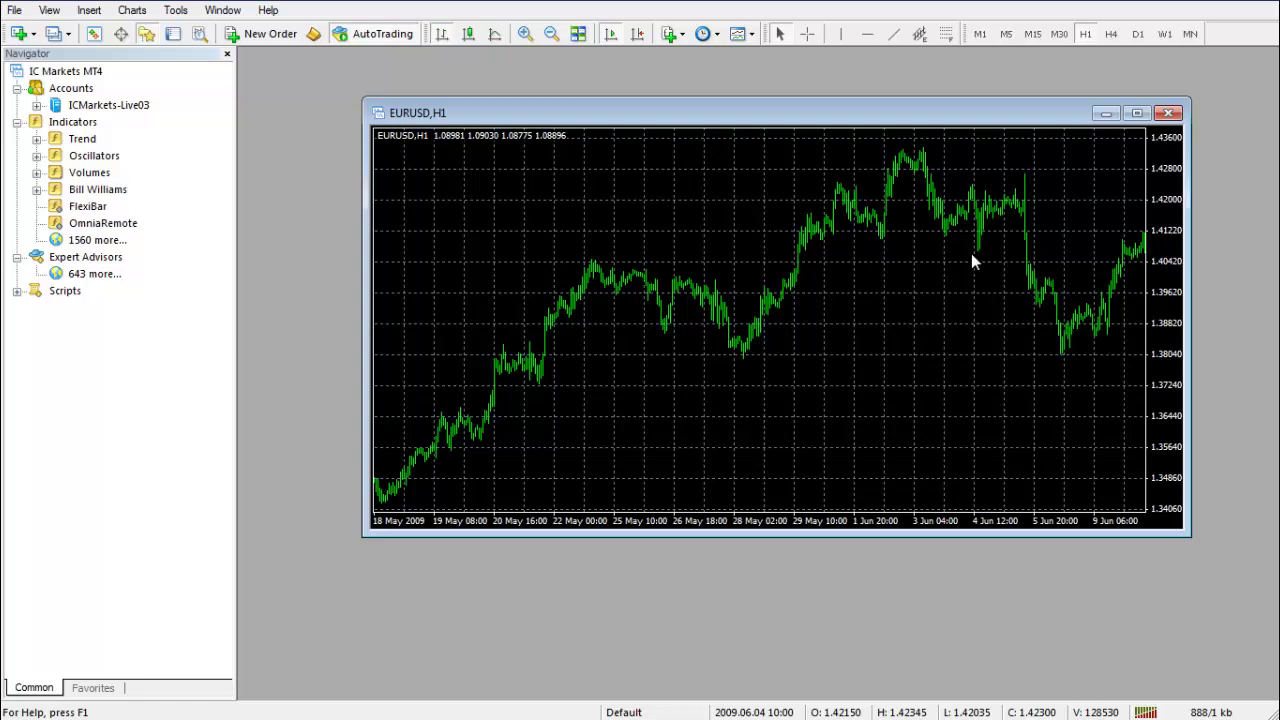
Step the EURUSD chart through the timeframes from monthly down to M1 and reposition the window
left_click(1190, 34)
left_click(1165, 34)
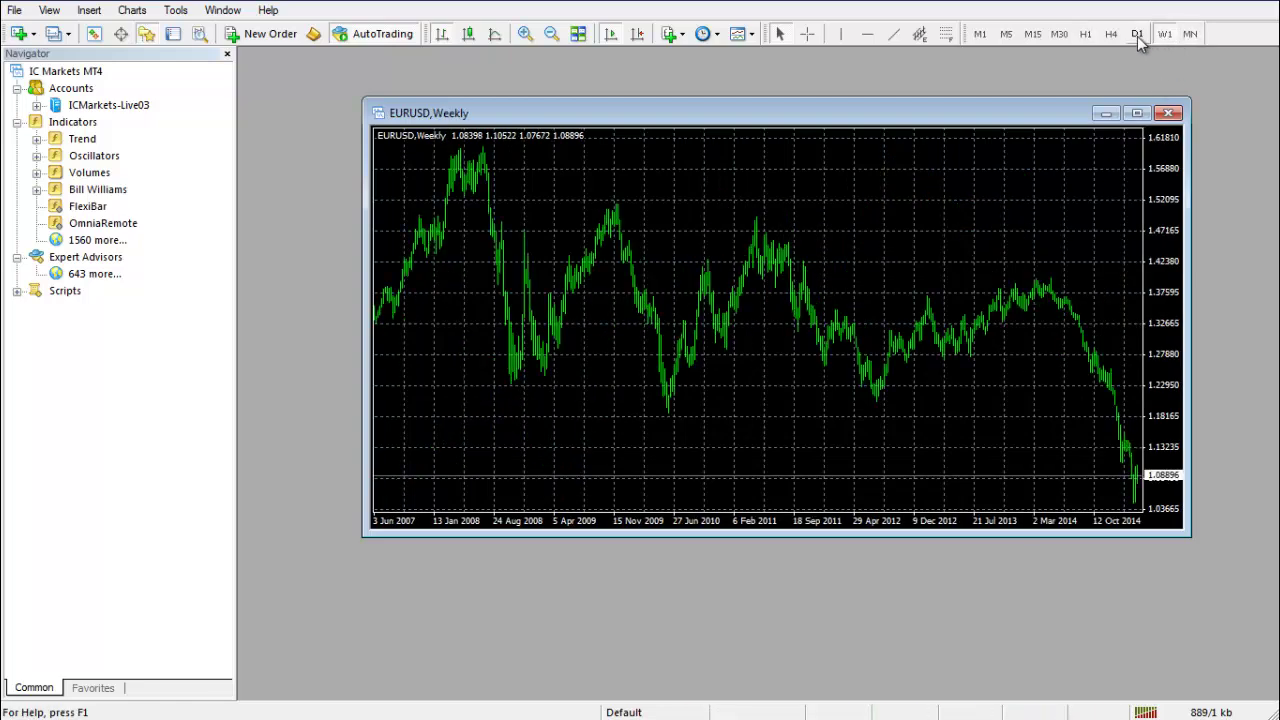
left_click(1138, 34)
left_click(1111, 34)
left_click(1085, 34)
left_click(1059, 34)
left_click(1032, 34)
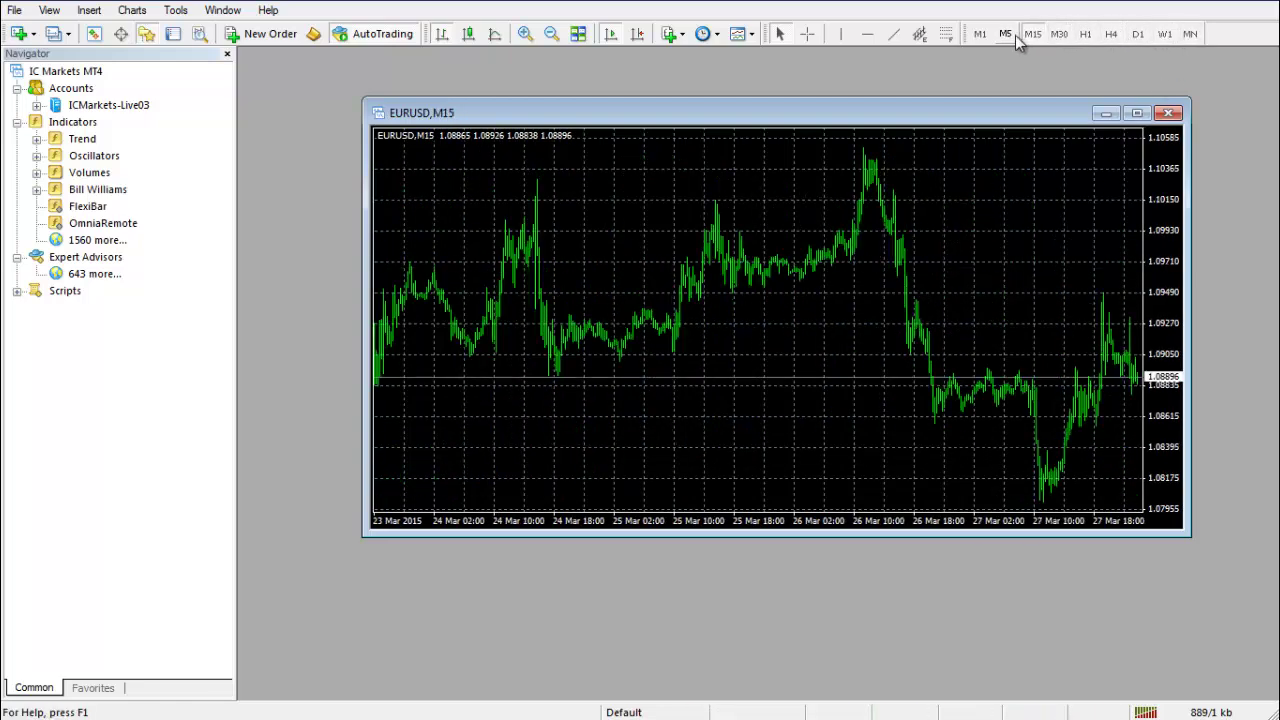
left_click(1006, 34)
left_click(982, 34)
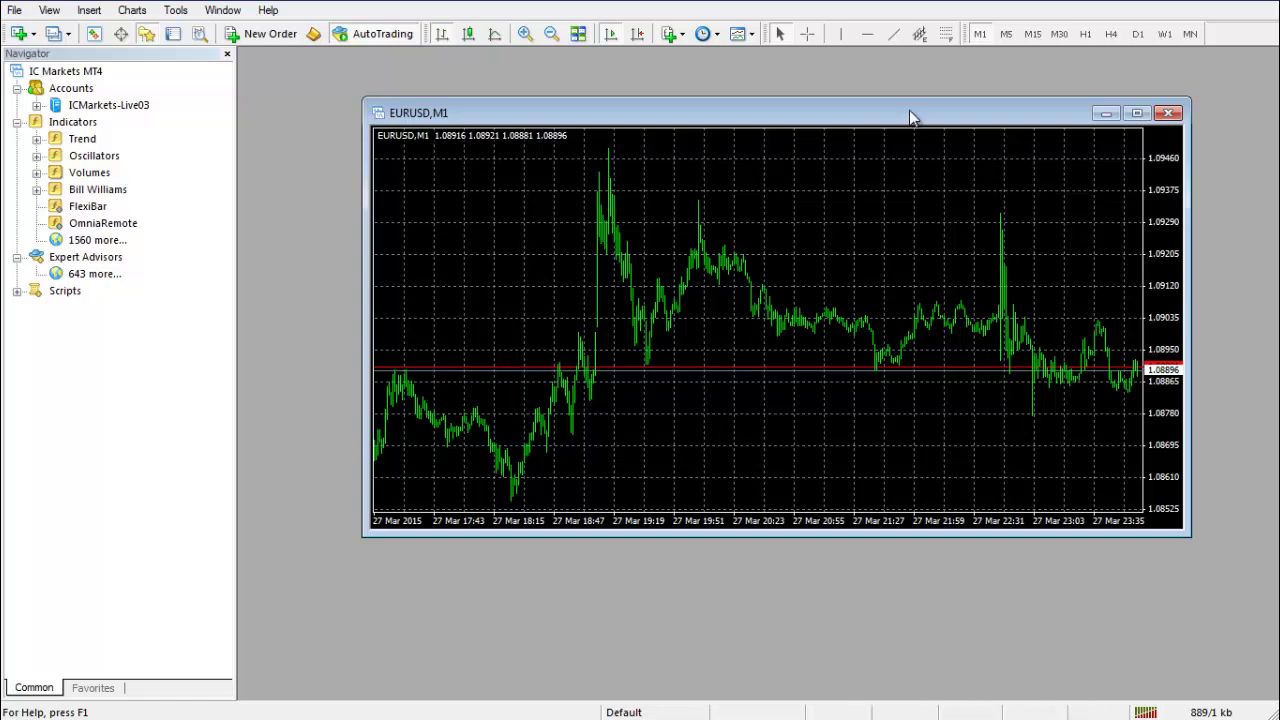
left_click_drag(909, 110, 832, 137)
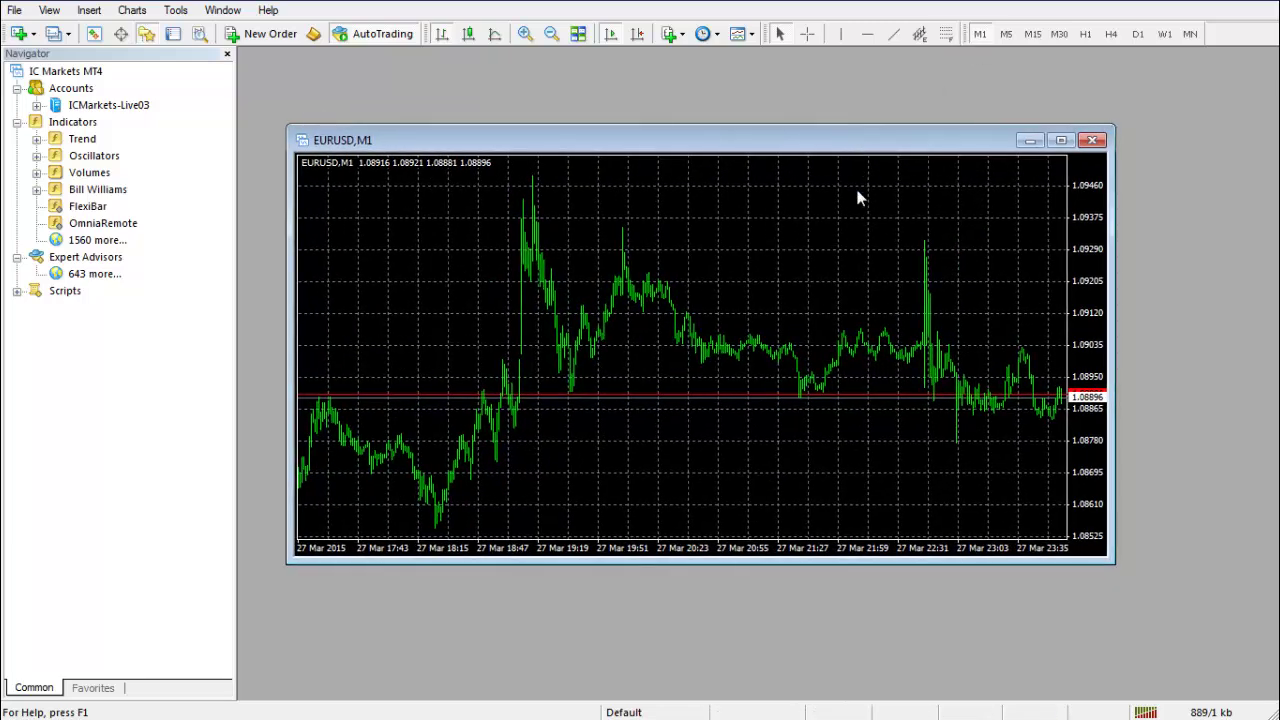
left_click(86, 207)
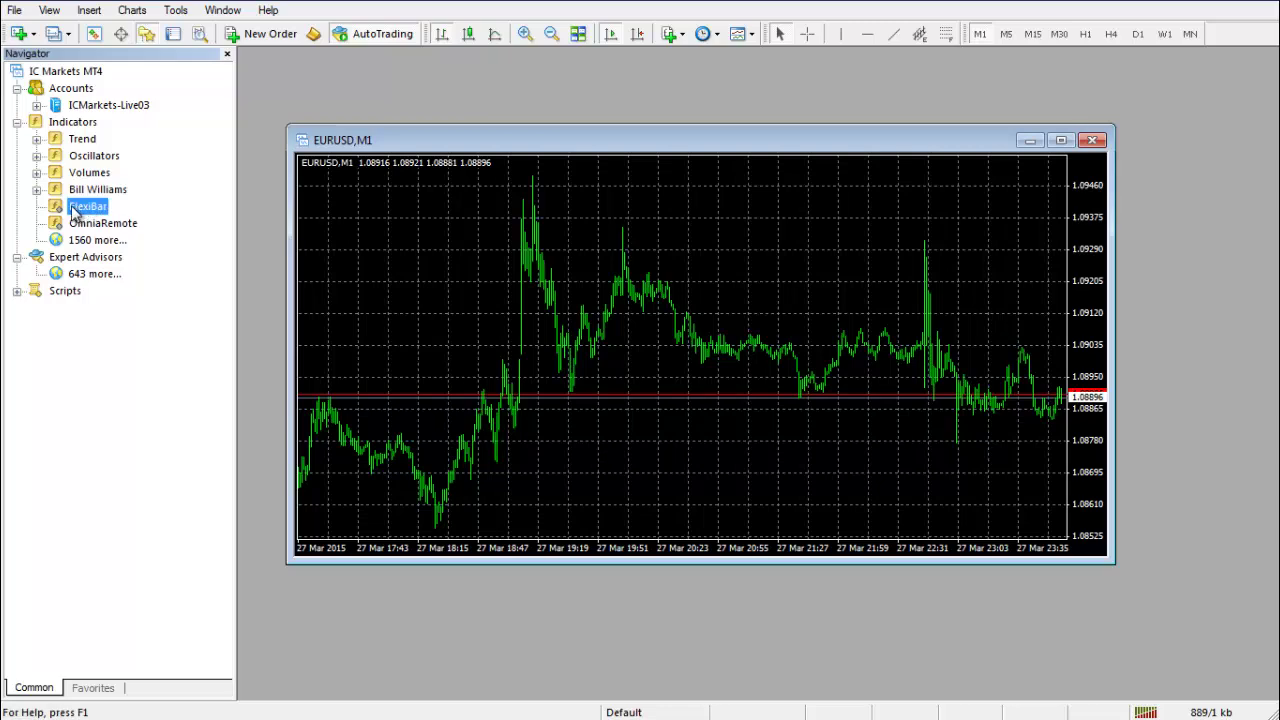
Drag FlexiBar onto the EURUSD M1 chart, keeping Allow DLL imports checked, and view its inputs
left_click_drag(75, 212, 719, 296)
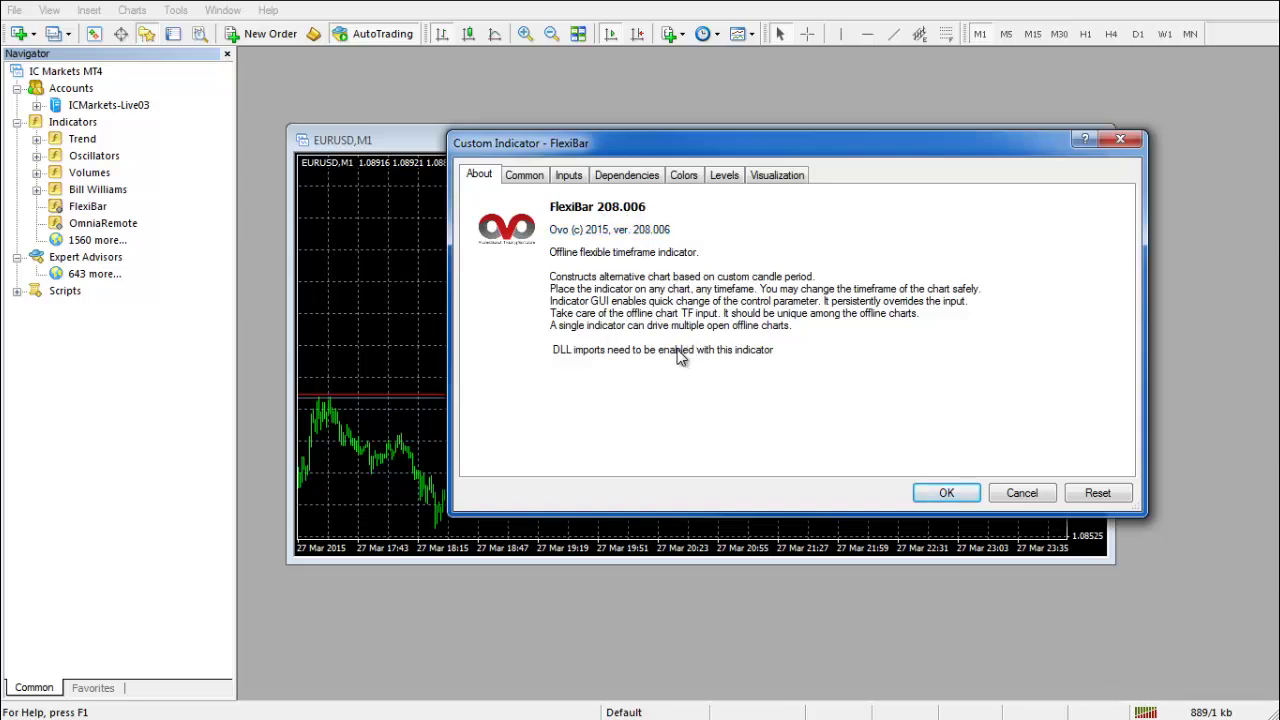
left_click(530, 178)
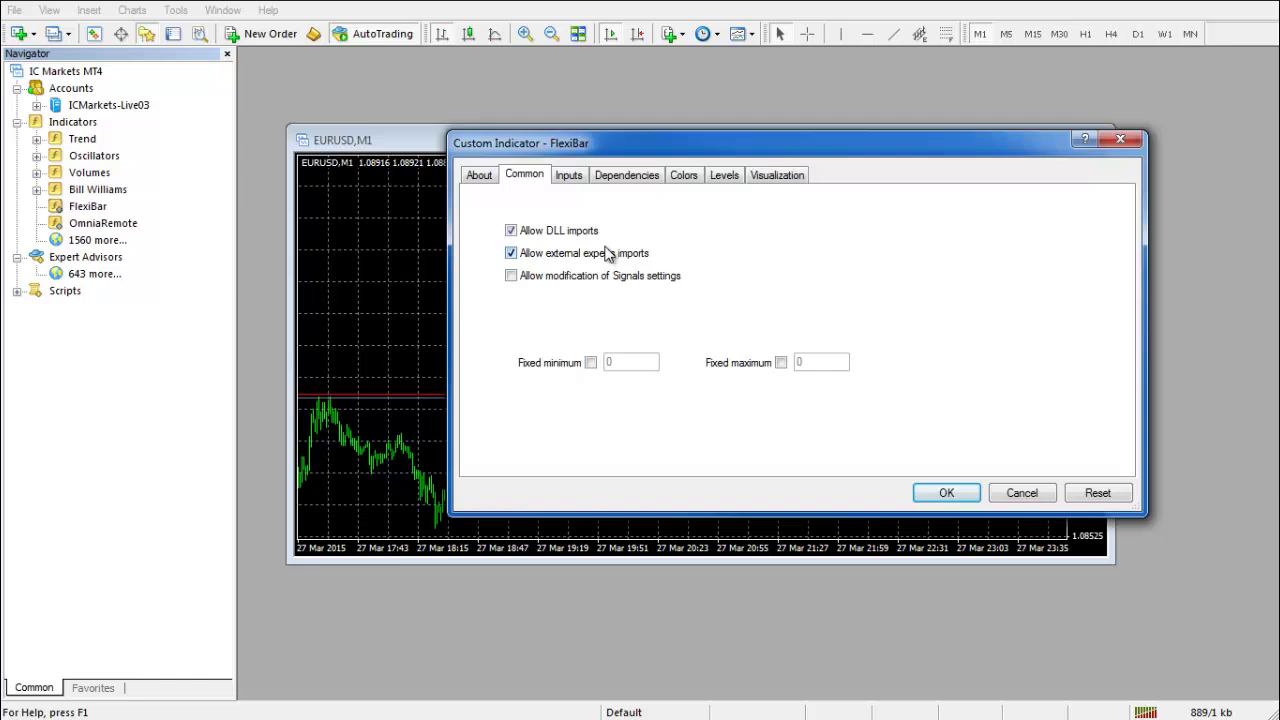
left_click(517, 232)
left_click(512, 231)
left_click_drag(678, 159, 652, 160)
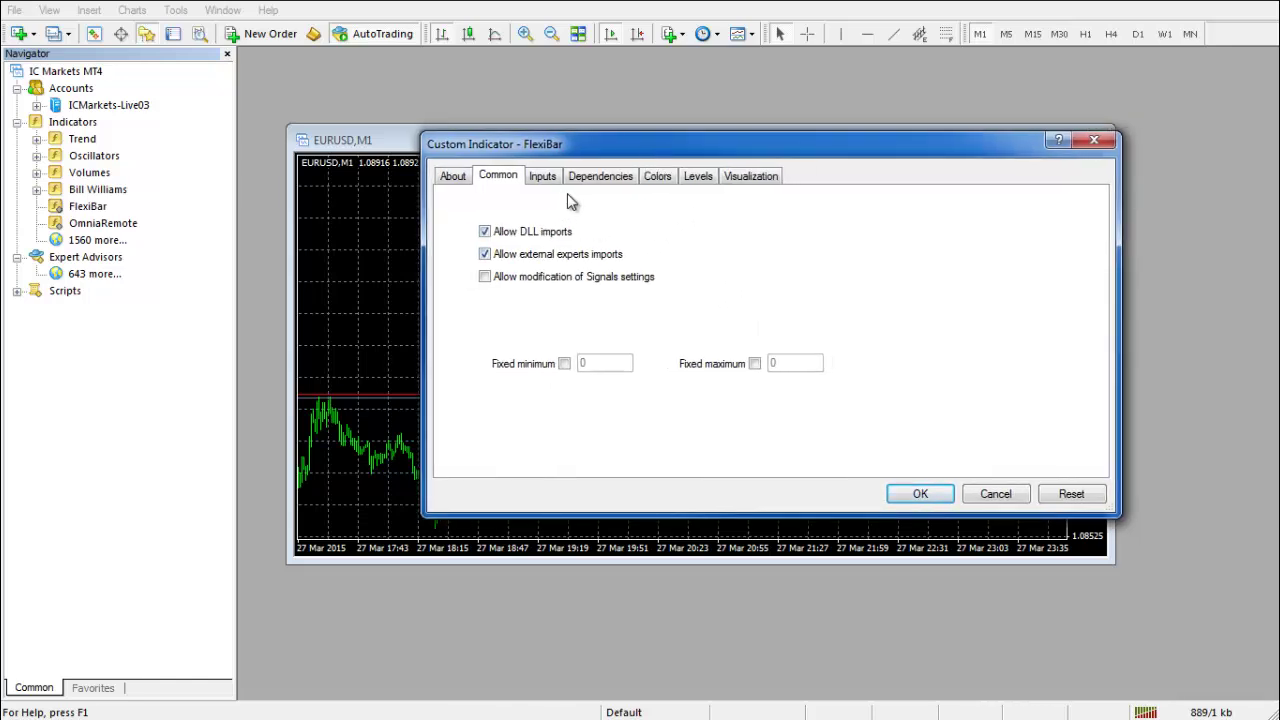
left_click(543, 177)
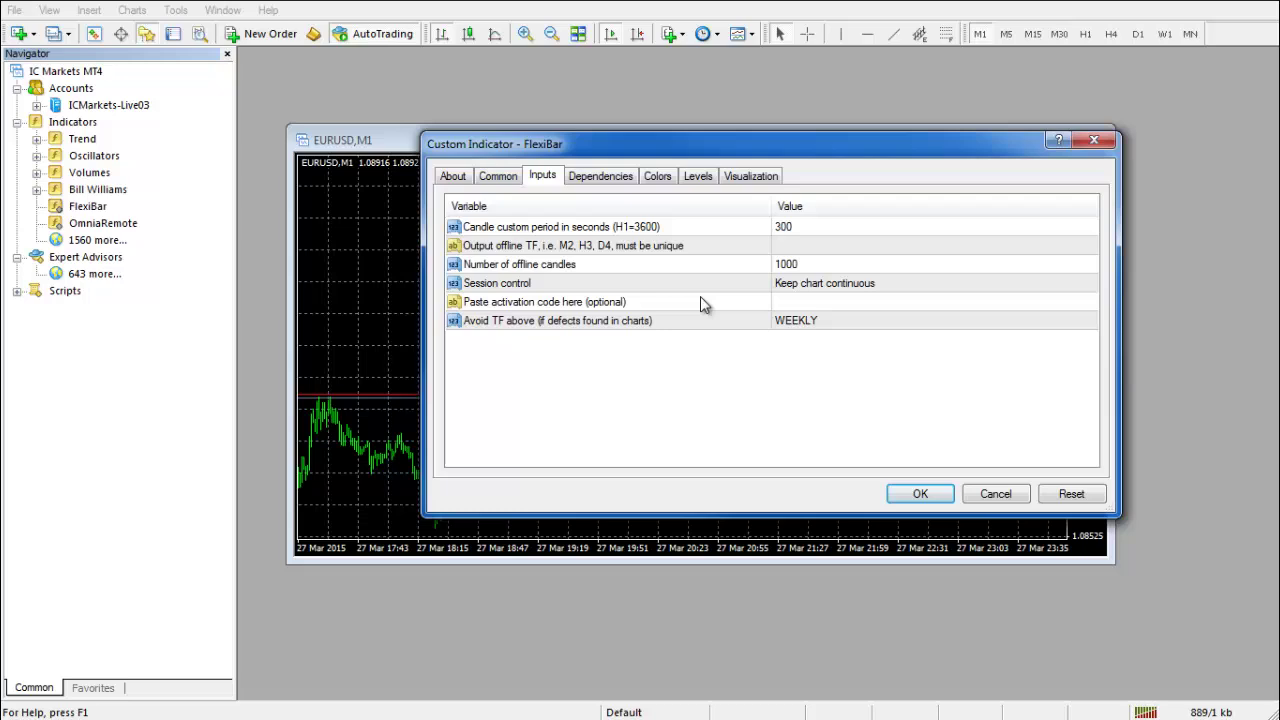
Enter H8 as FlexiBar's Output offline TF, after trying 4, H4 and D2
left_click(804, 228)
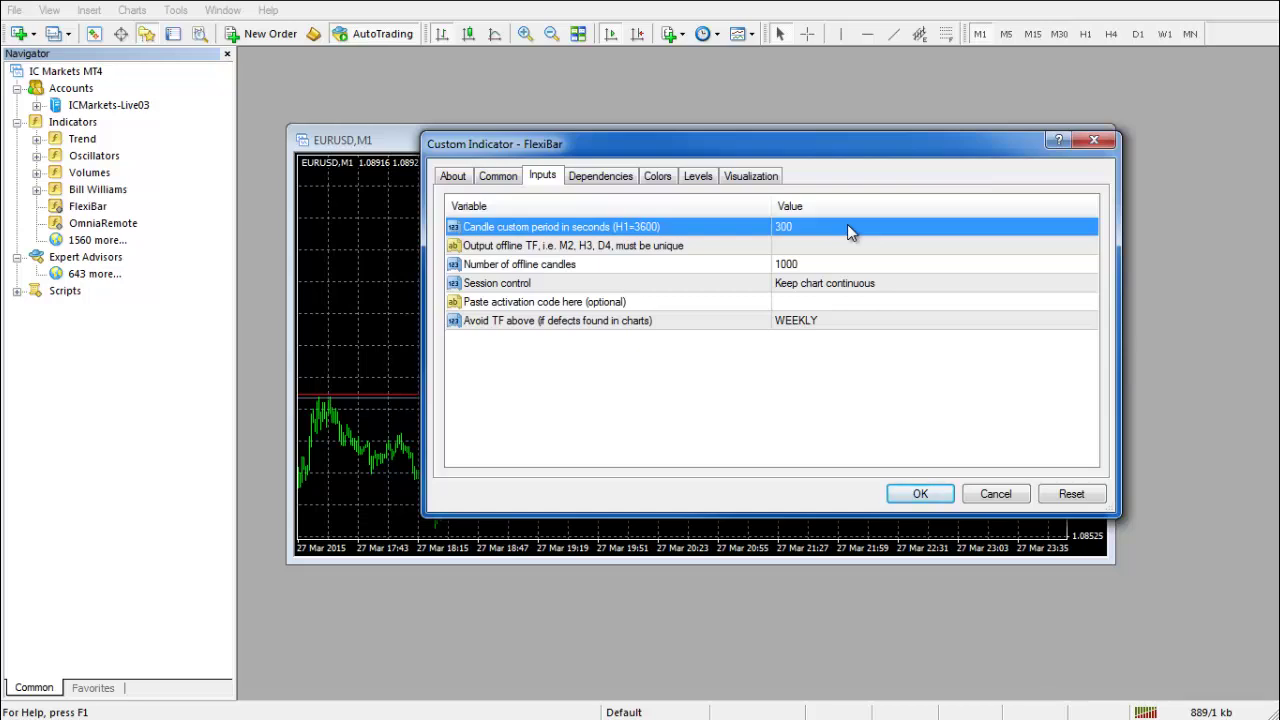
double_click(803, 245)
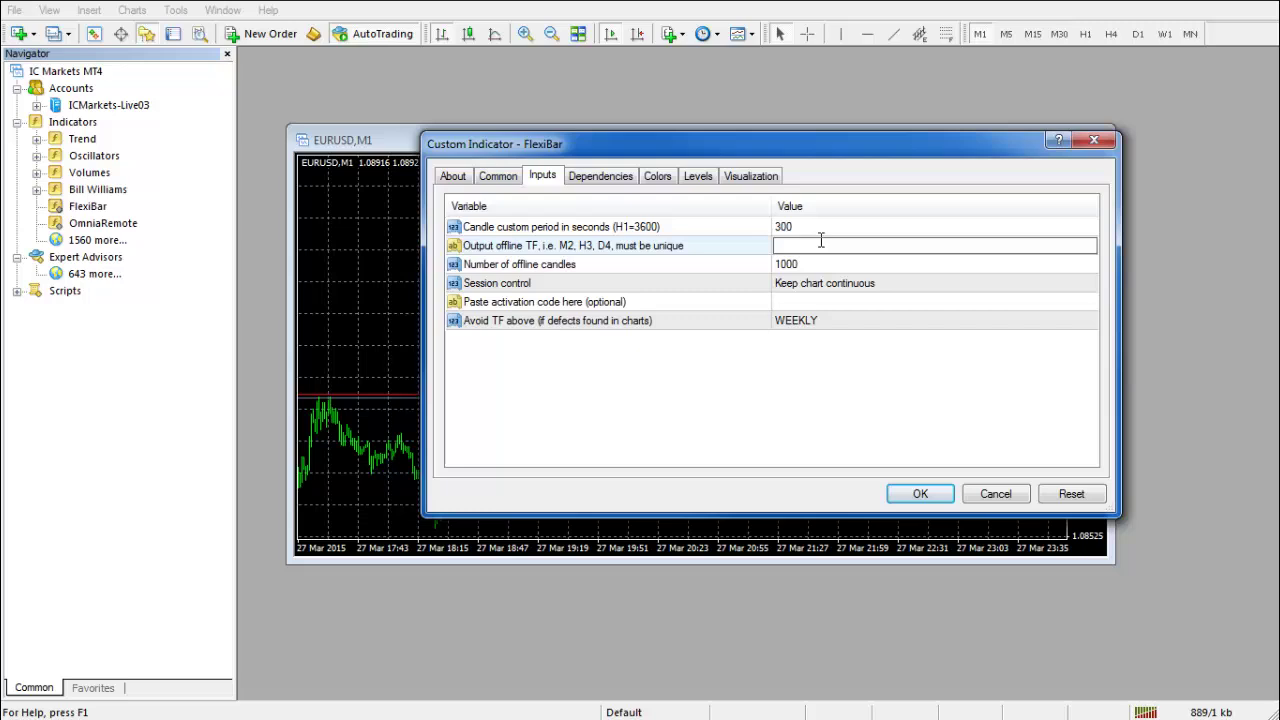
type("4")
key("BackSpace")
type("H4")
key("BackSpace")
key("BackSpace")
type("D2")
key("BackSpace")
key("BackSpace")
type("H8")
Commit H8, review the Session control, activation code and Avoid TF above inputs, then switch to the codes document
left_click(846, 266)
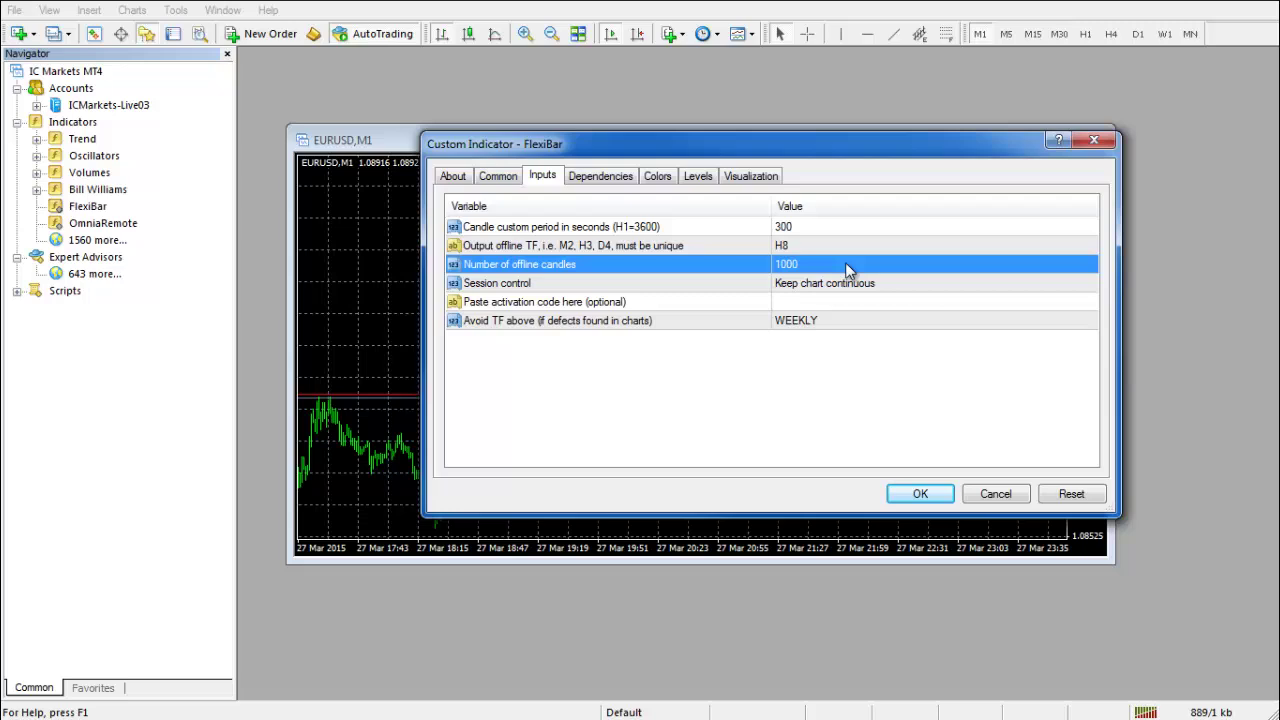
left_click(820, 284)
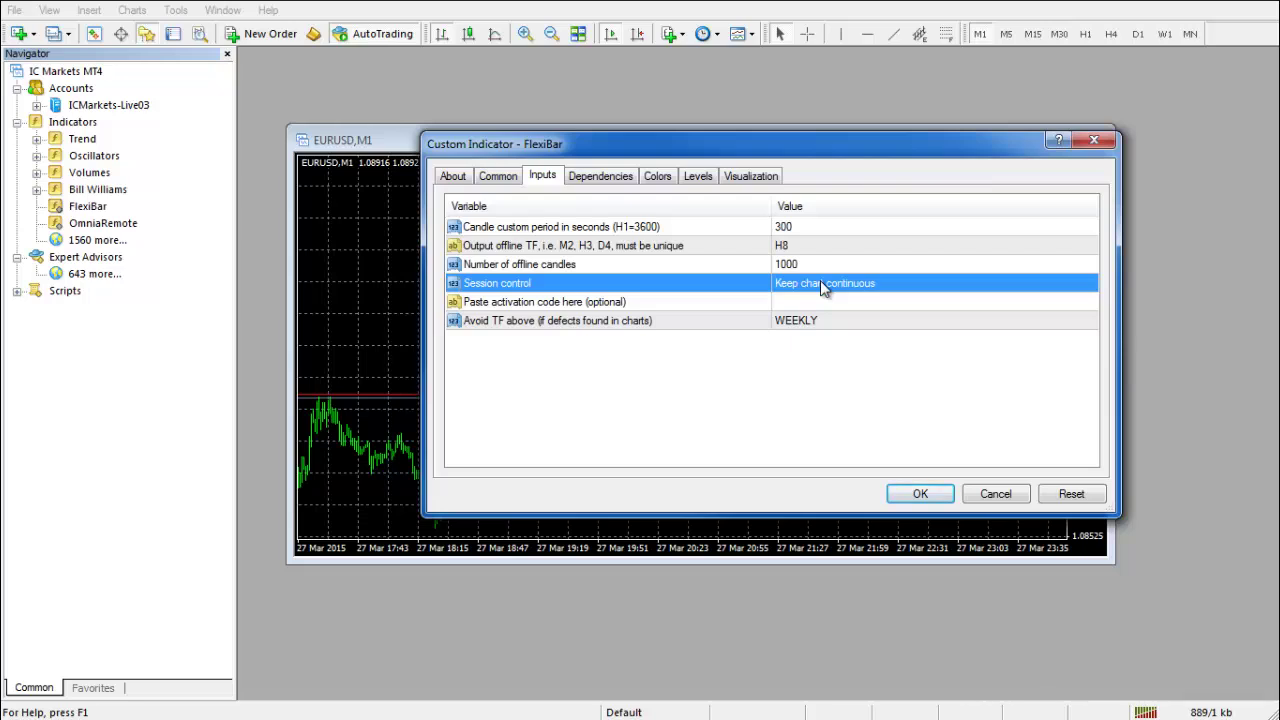
left_click(829, 306)
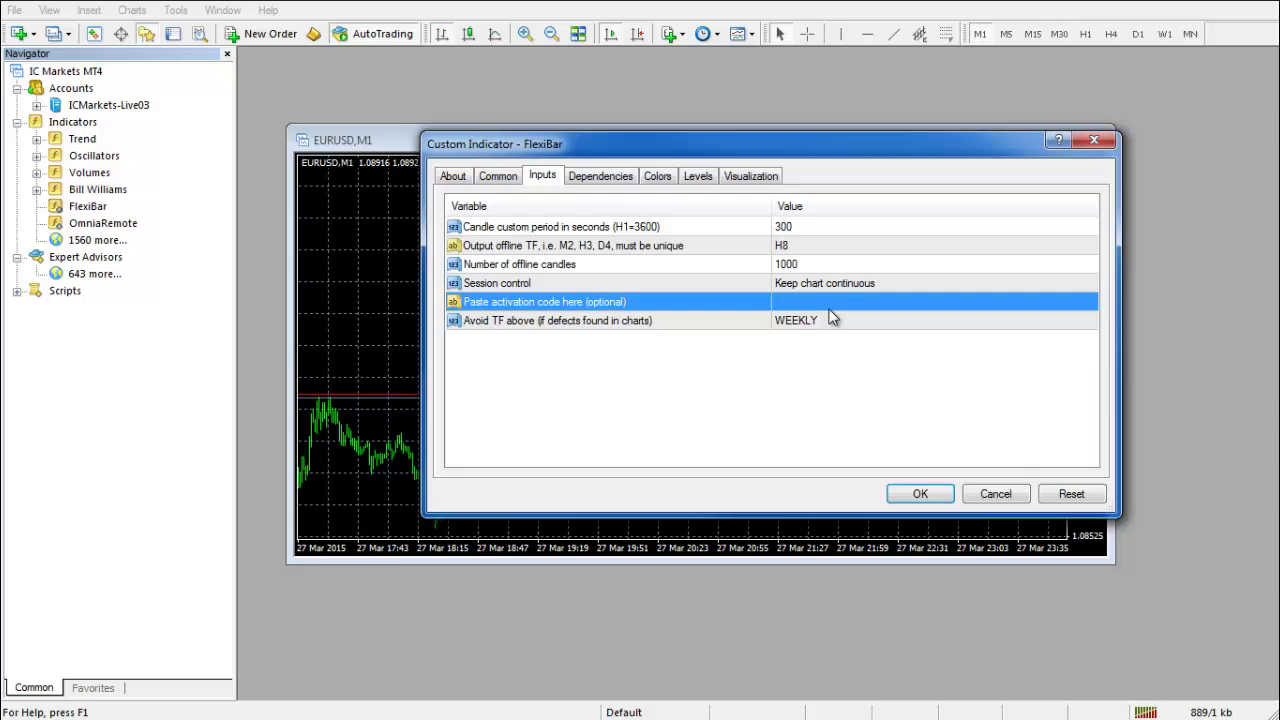
left_click(808, 328)
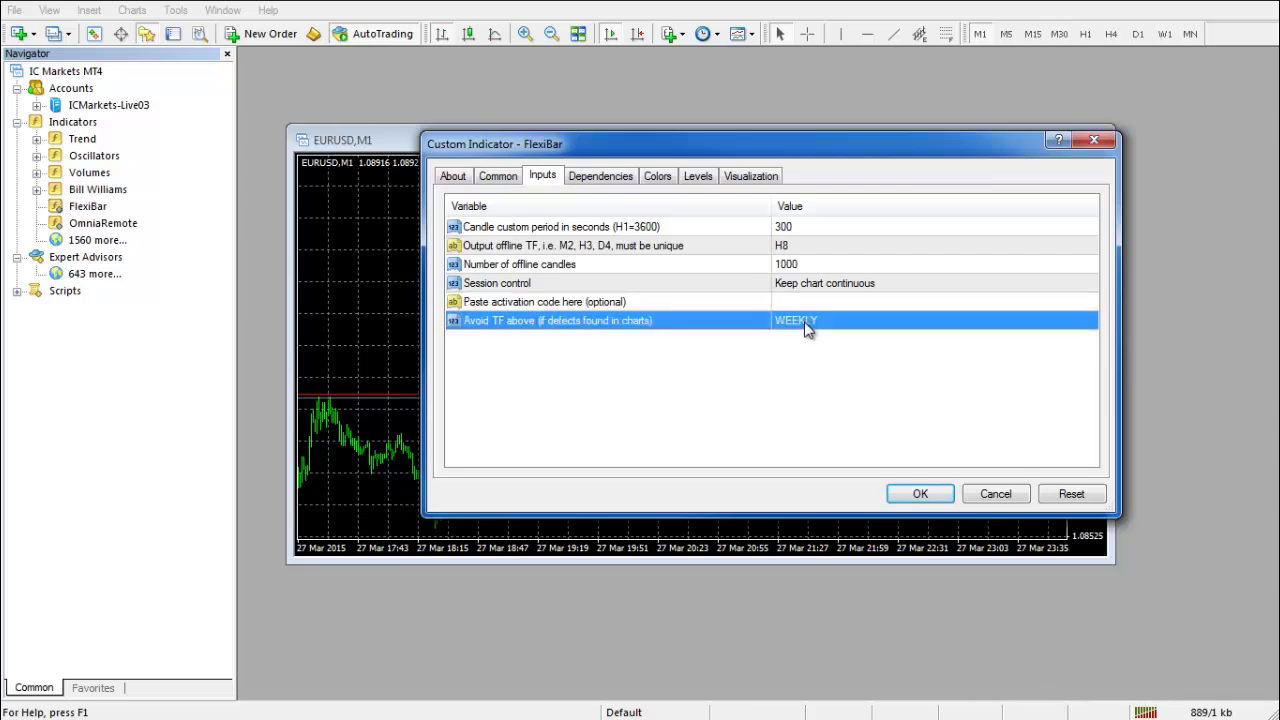
left_click(797, 305)
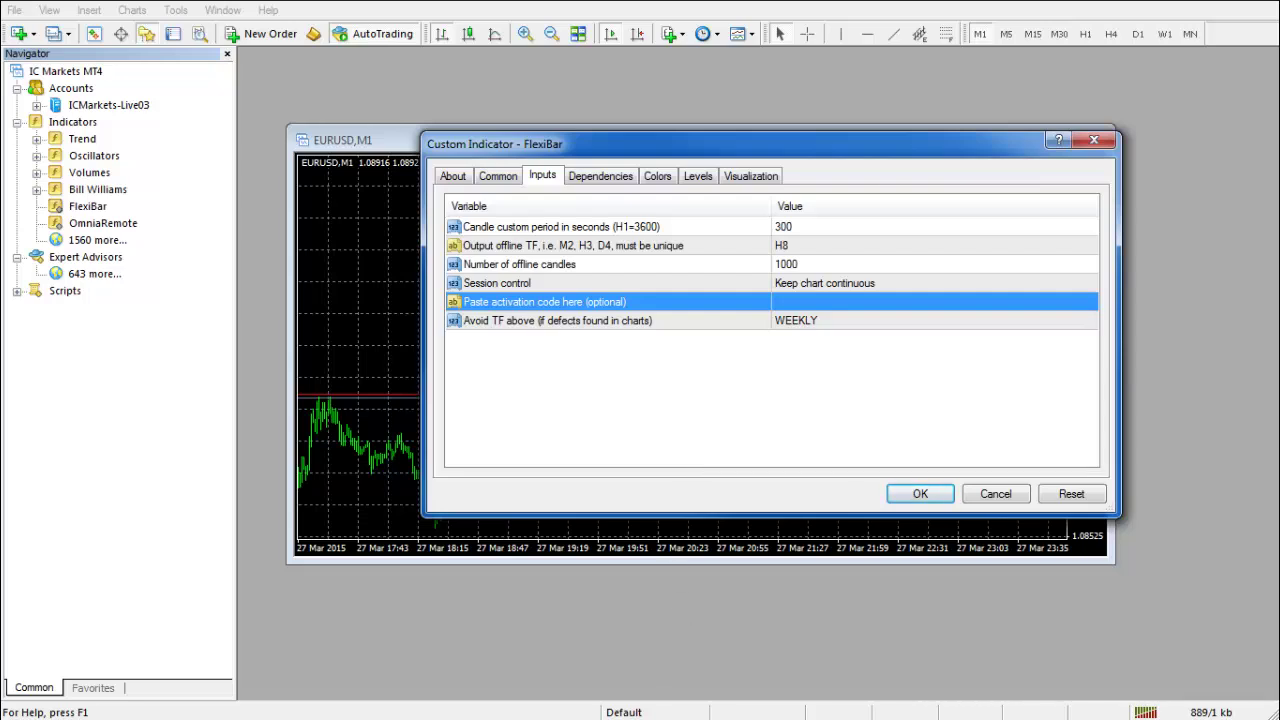
key("alt+Tab")
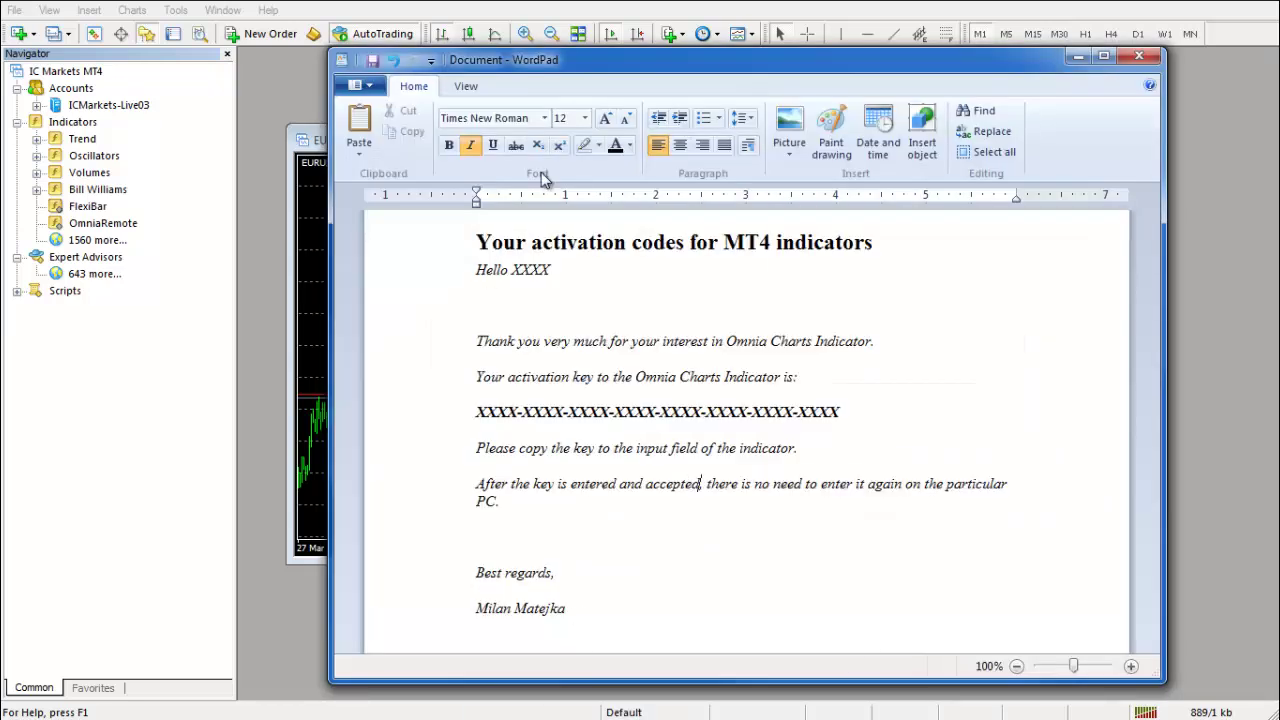
Copy the activation key line from the WordPad document and minimize WordPad
left_click_drag(476, 411, 838, 411)
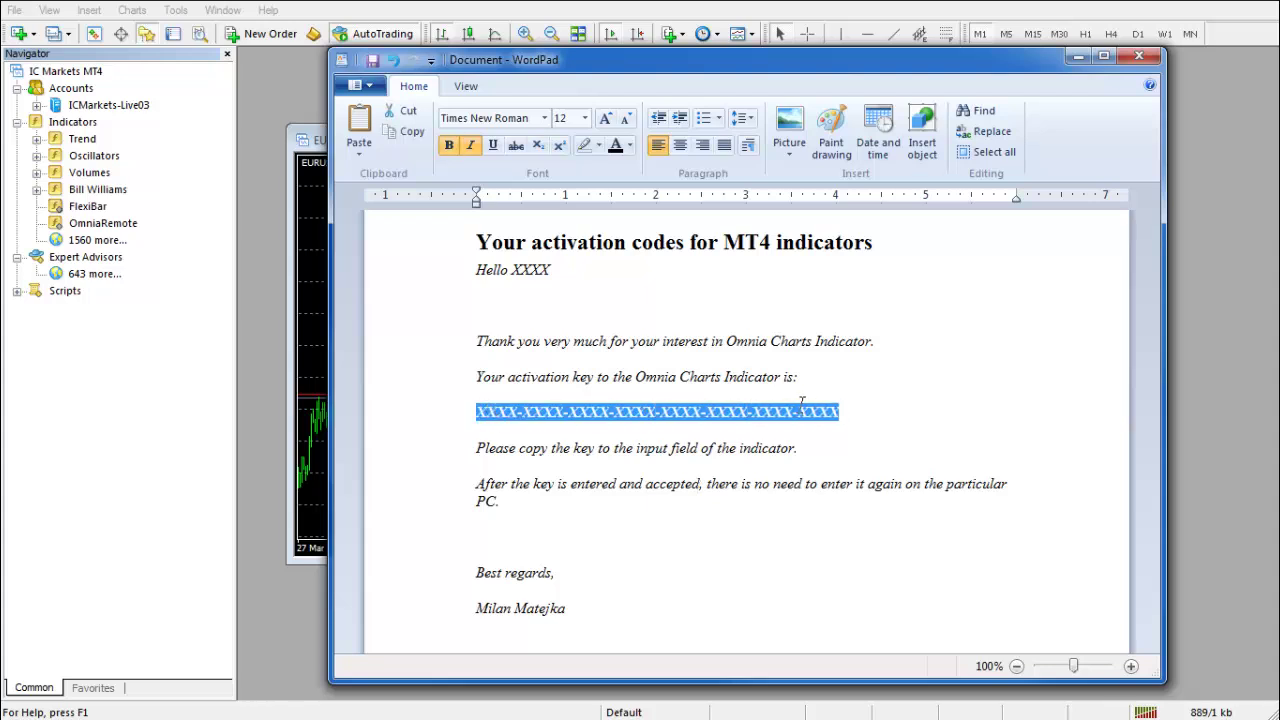
right_click(826, 410)
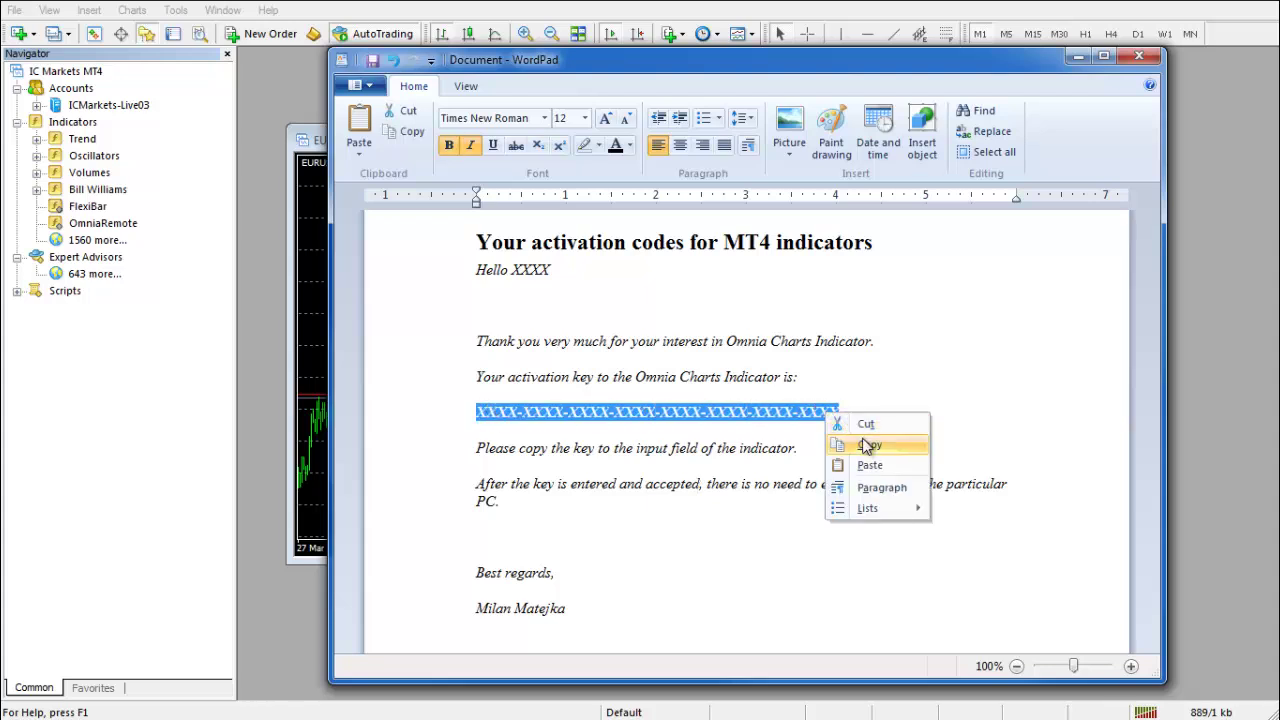
left_click(862, 441)
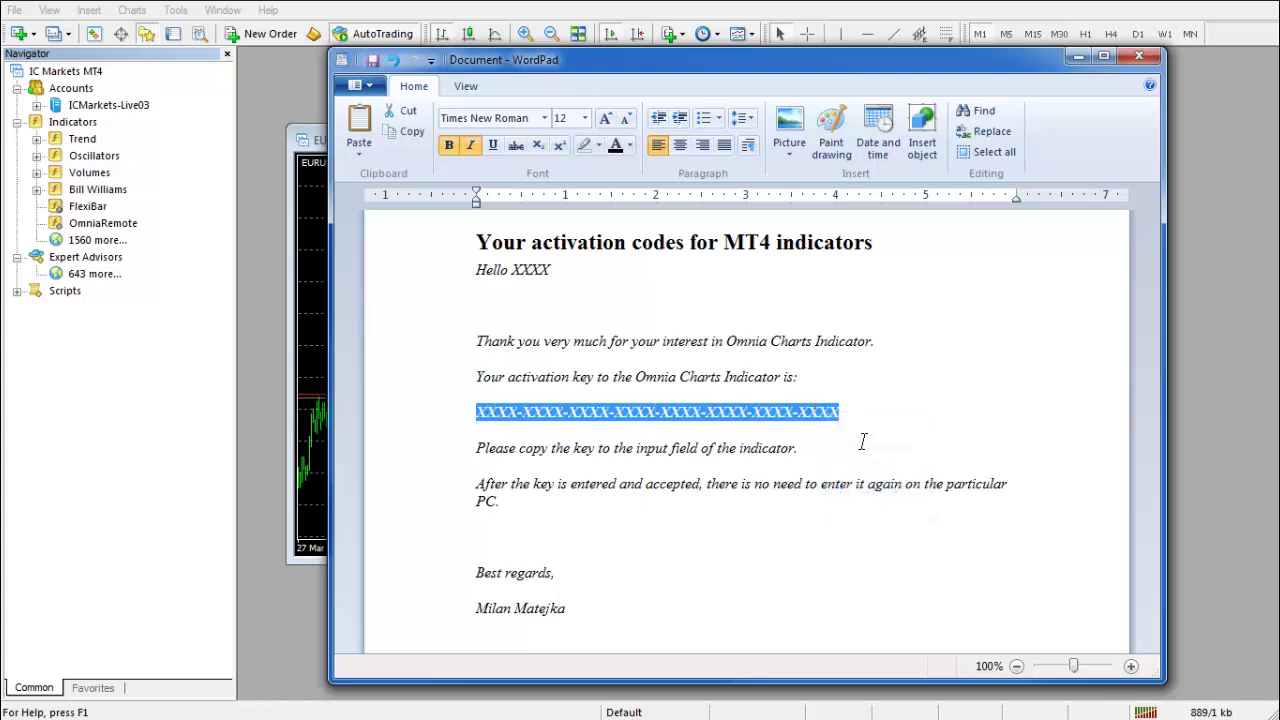
left_click(1078, 58)
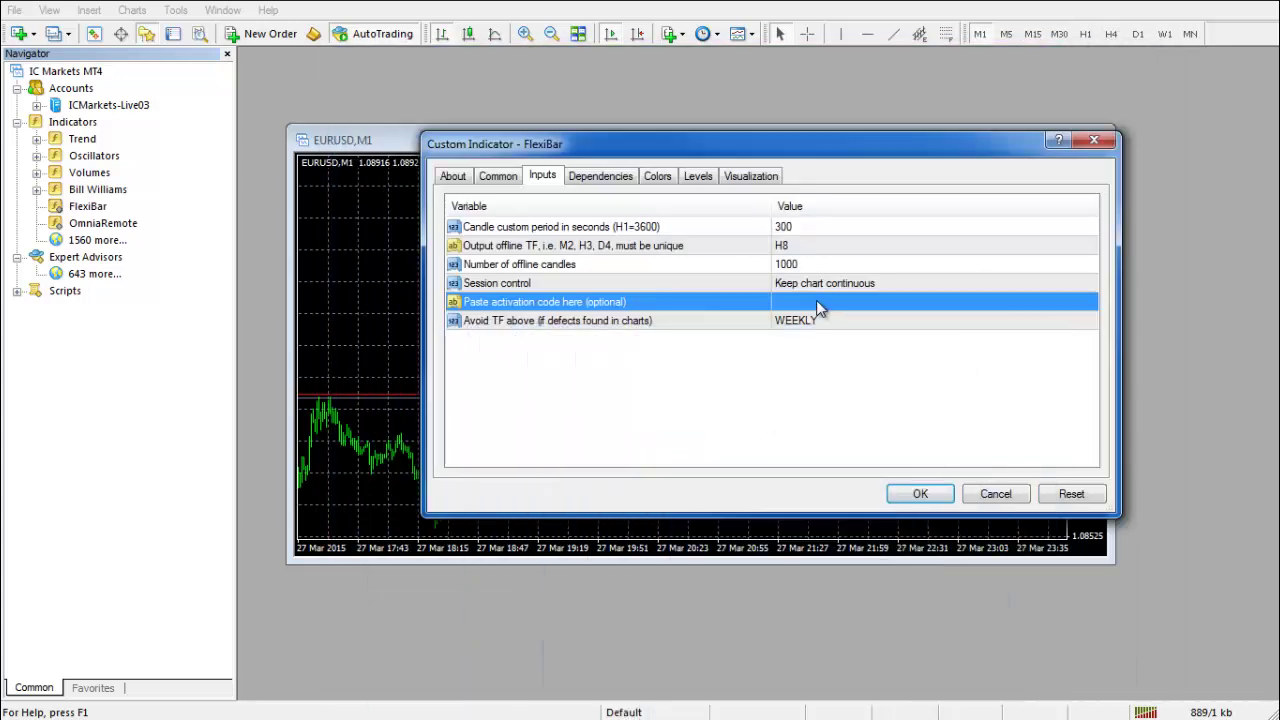
Paste the activation code into FlexiBar's field, clear it again, and apply the indicator with OK
left_click(818, 308)
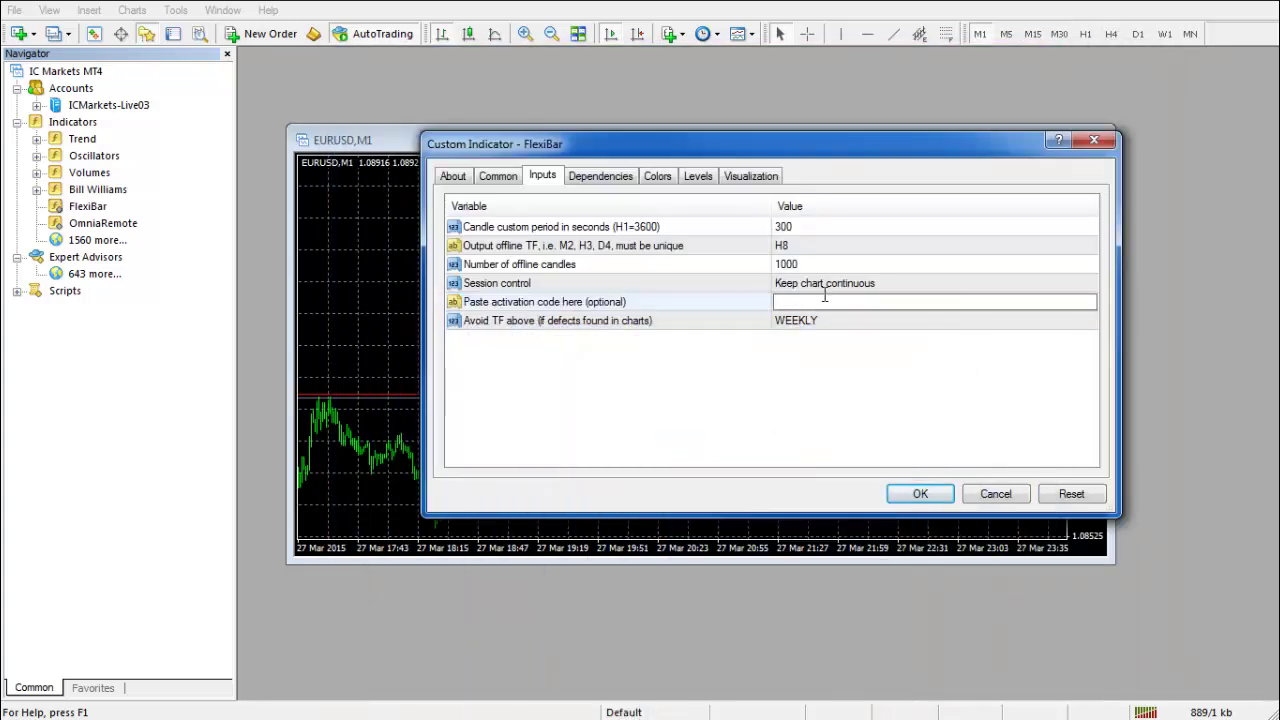
right_click(824, 294)
left_click(880, 313)
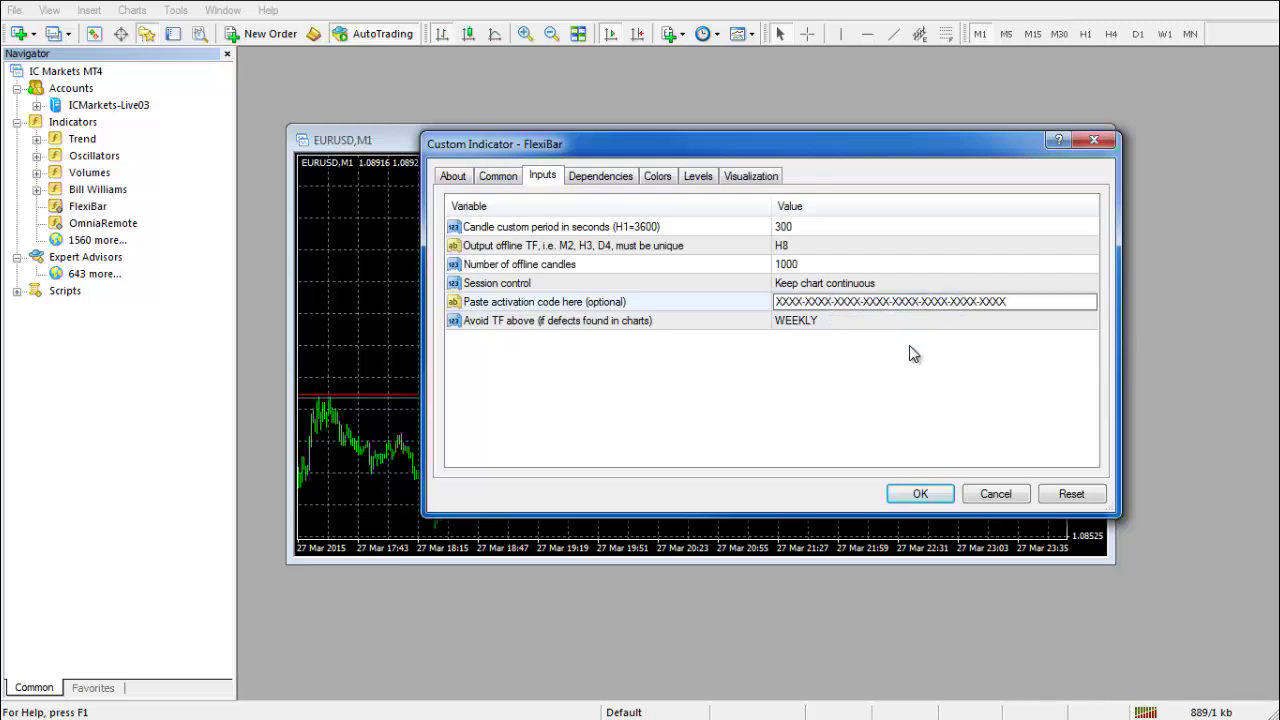
key("BackSpace")
key("BackSpace")
key("BackSpace")
key("BackSpace")
key("BackSpace")
key("BackSpace")
key("BackSpace")
key("BackSpace")
key("BackSpace")
key("BackSpace")
key("BackSpace")
key("BackSpace")
key("BackSpace")
key("BackSpace")
key("BackSpace")
key("BackSpace")
key("BackSpace")
key("BackSpace")
key("BackSpace")
key("BackSpace")
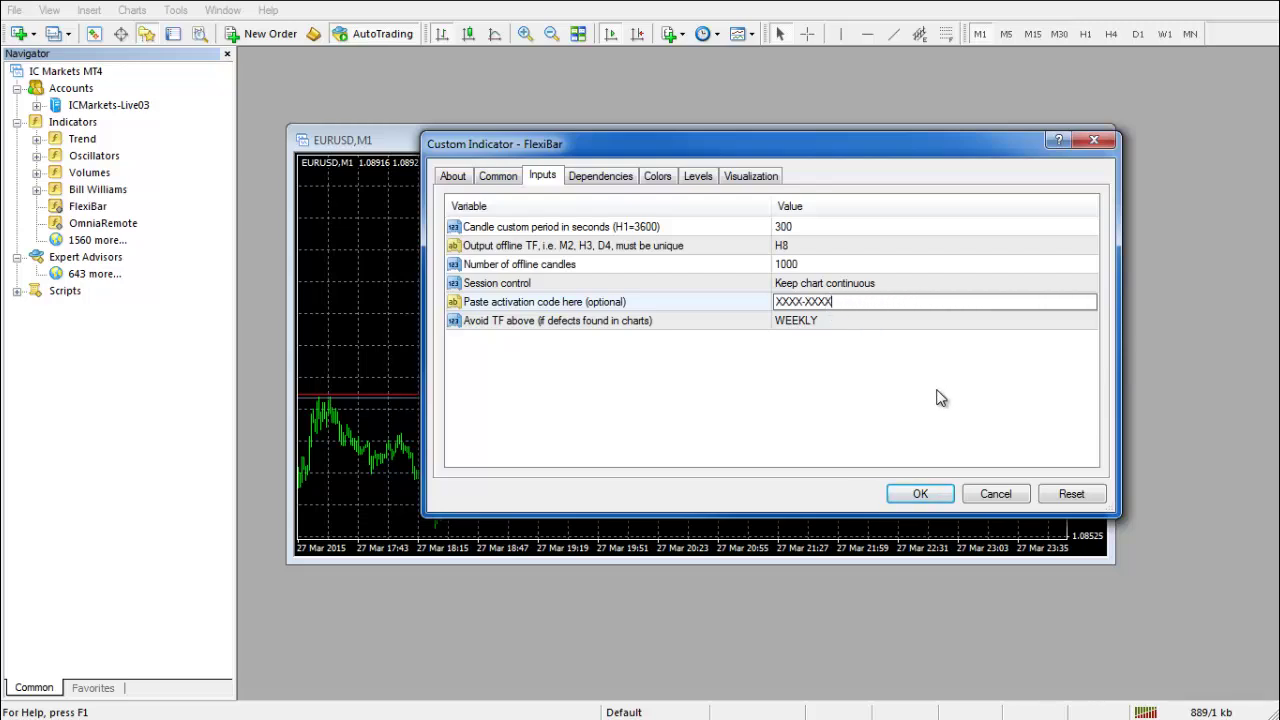
key("BackSpace")
key("BackSpace")
key("BackSpace")
key("BackSpace")
key("BackSpace")
key("BackSpace")
key("BackSpace")
key("BackSpace")
key("BackSpace")
left_click(866, 392)
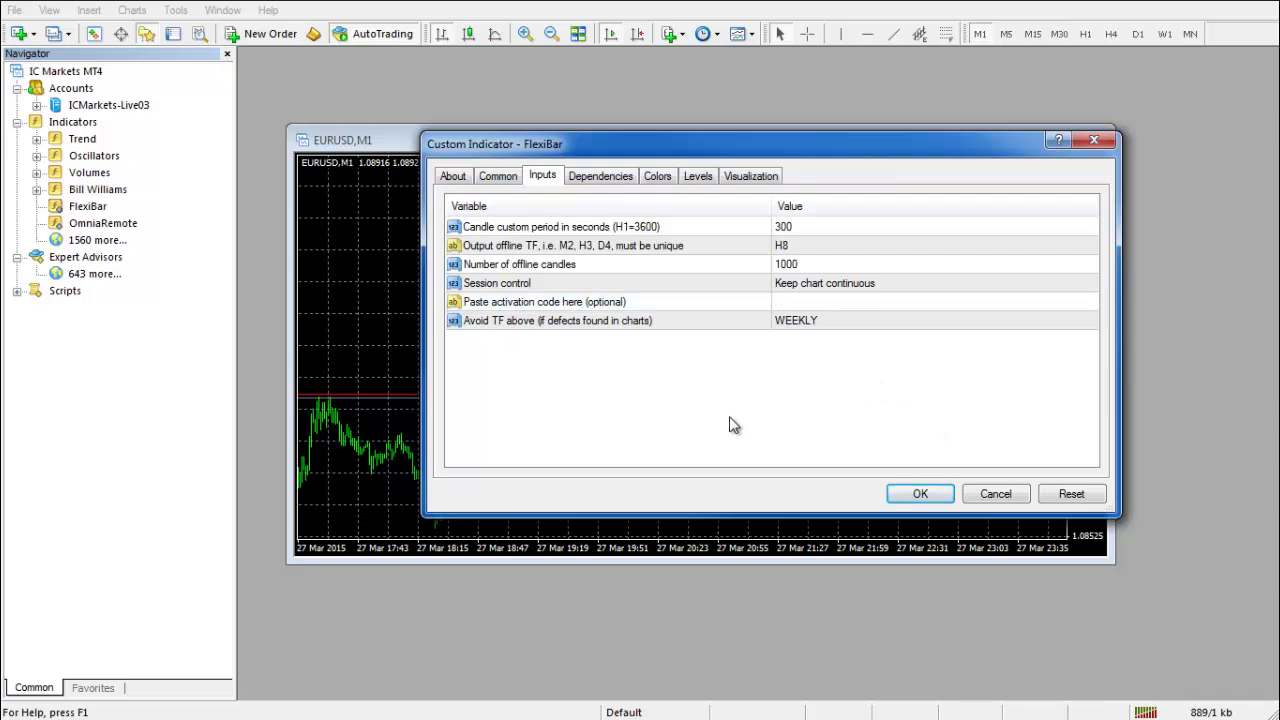
left_click(910, 490)
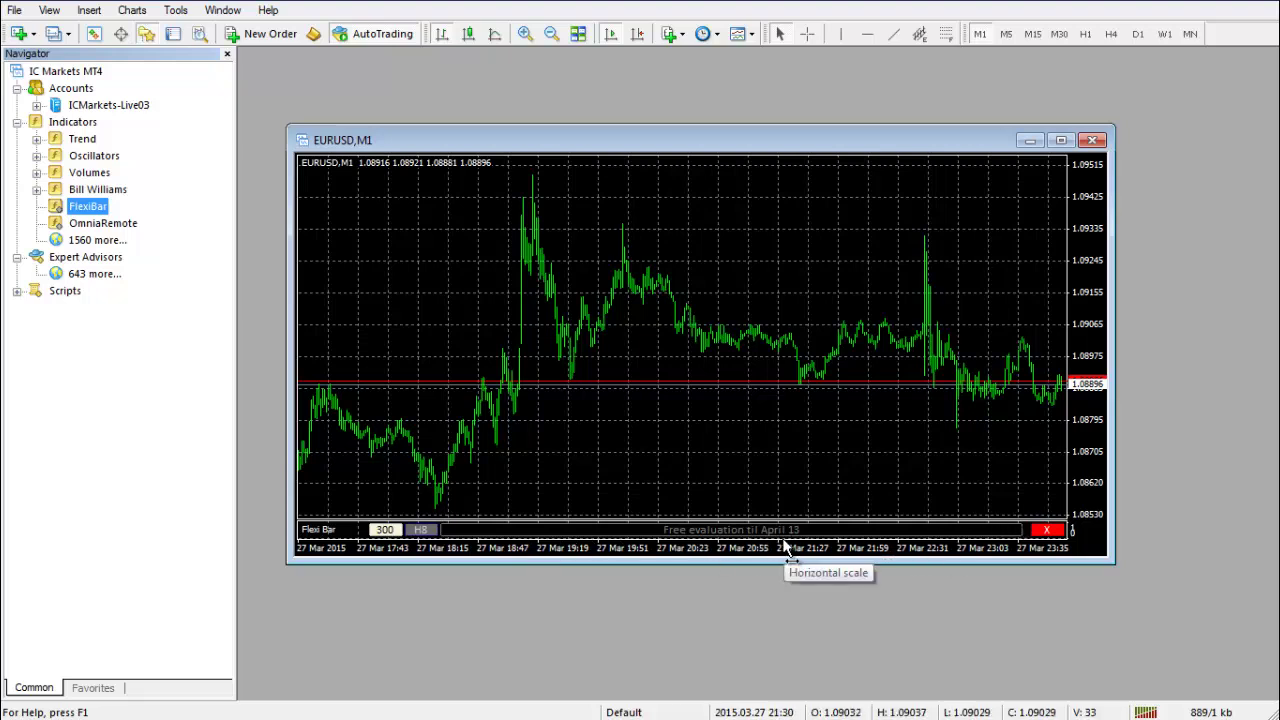
left_click(451, 390)
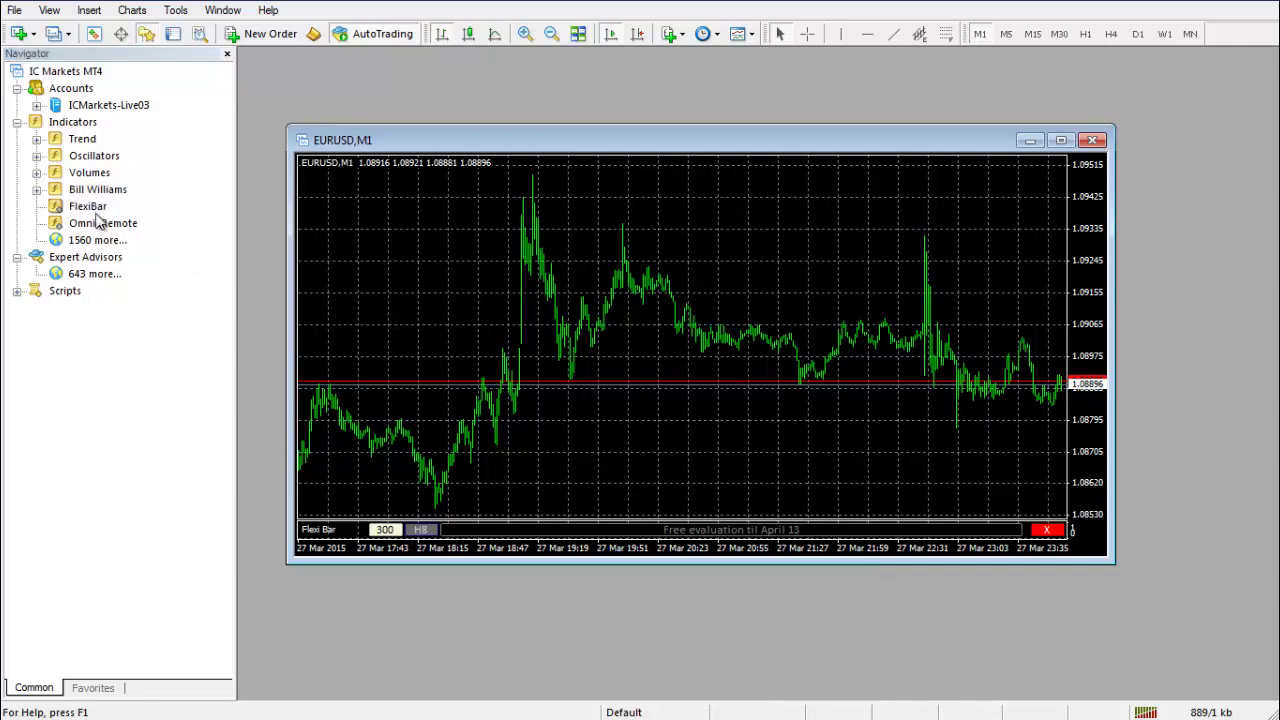
left_click(90, 209)
left_click_drag(84, 210, 578, 288)
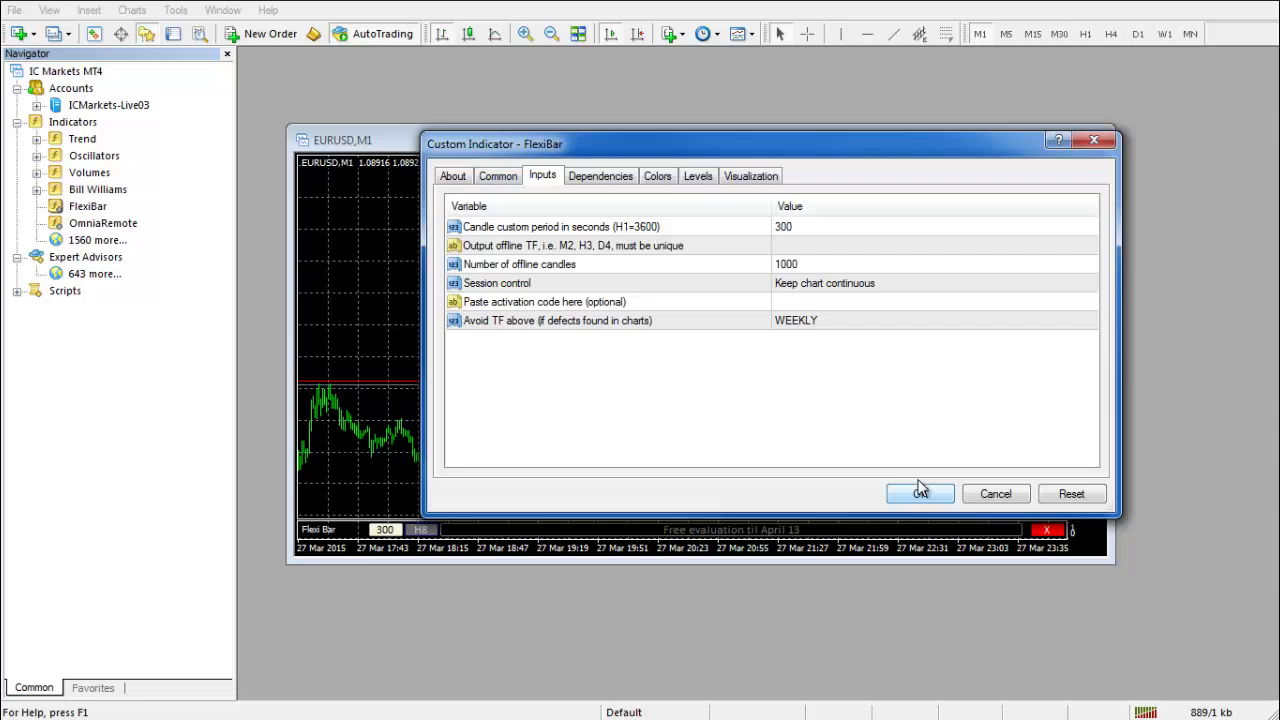
left_click(928, 494)
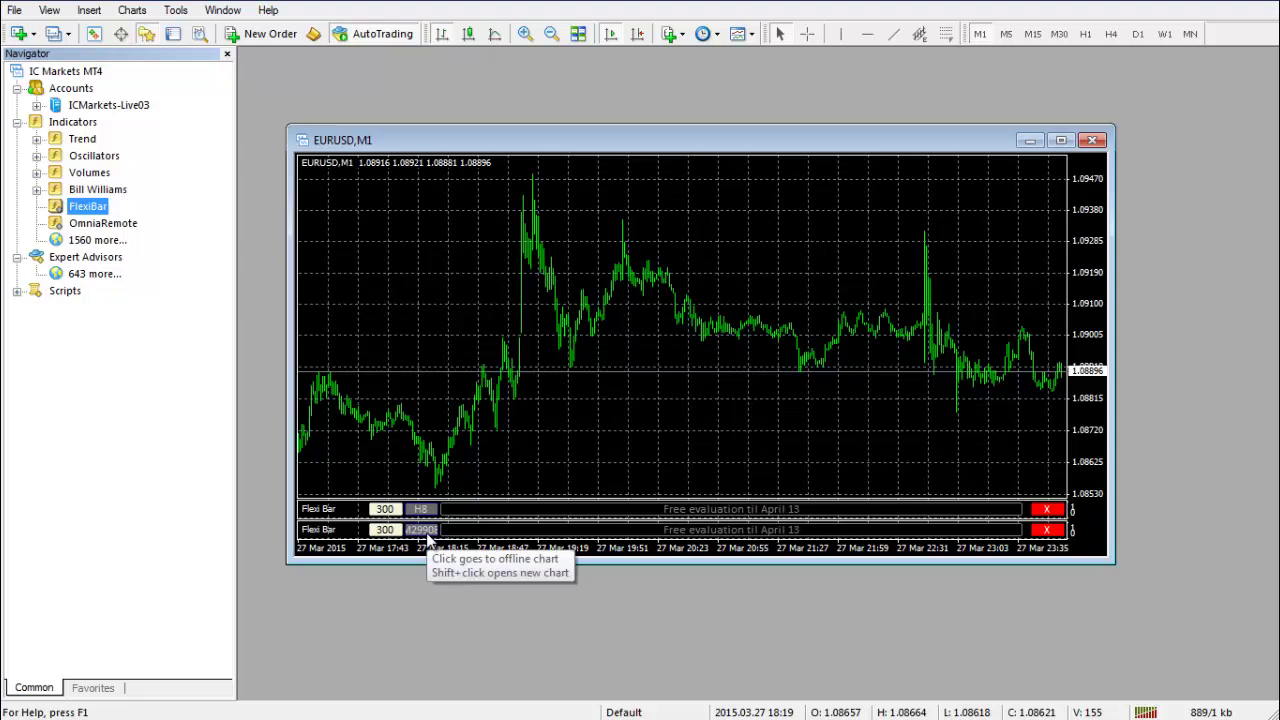
left_click(1047, 530)
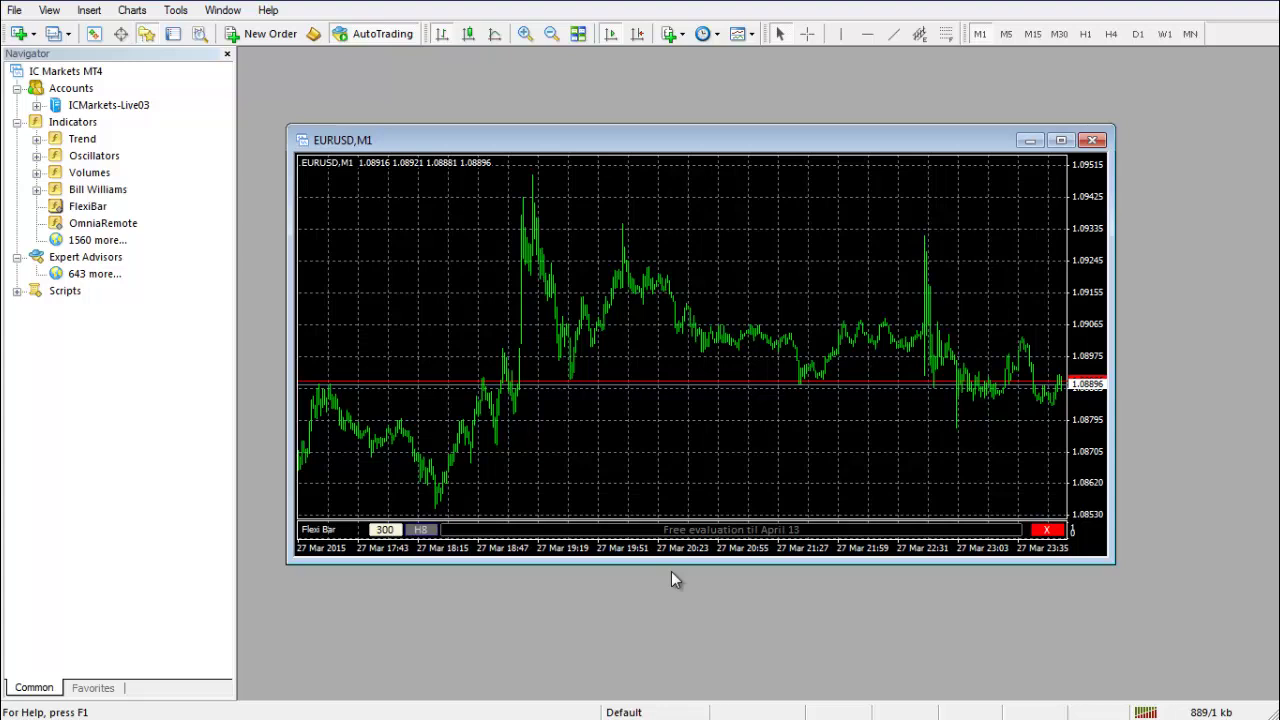
Open the EURUSD H8 offline chart from the FlexiBar panel, maximize it, and apply the Offline template
left_click(420, 529)
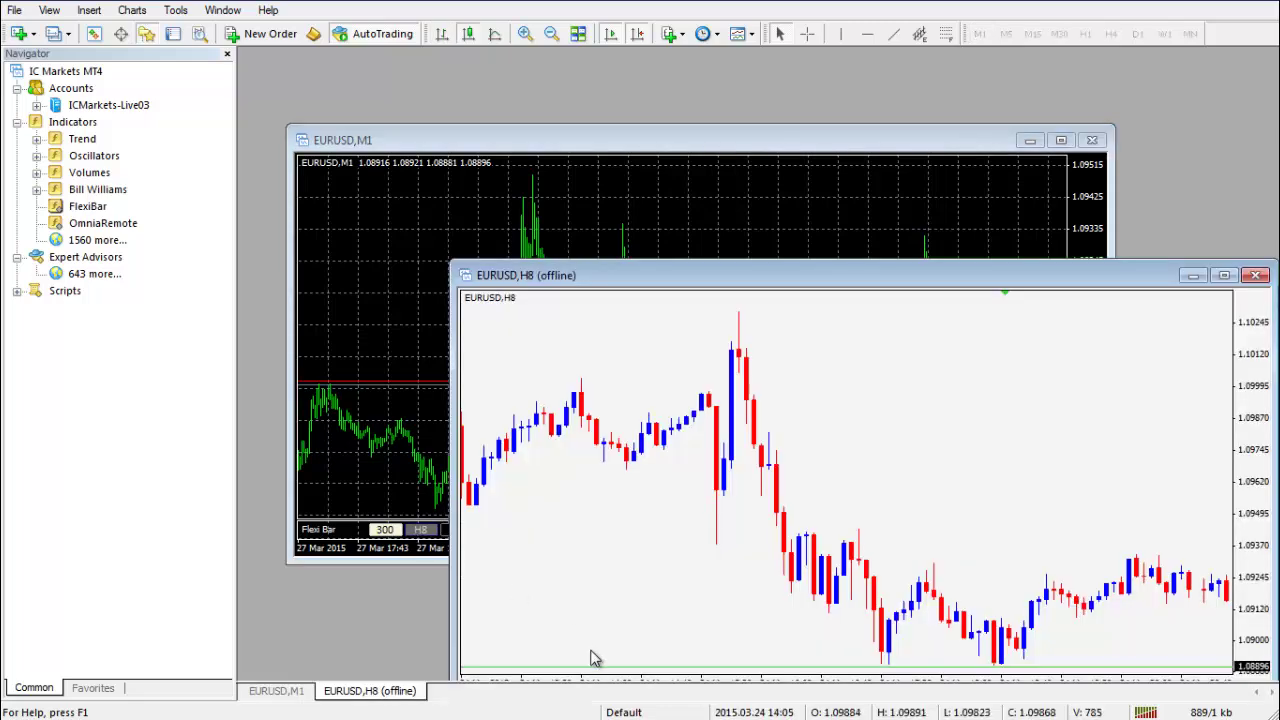
left_click_drag(702, 280, 607, 186)
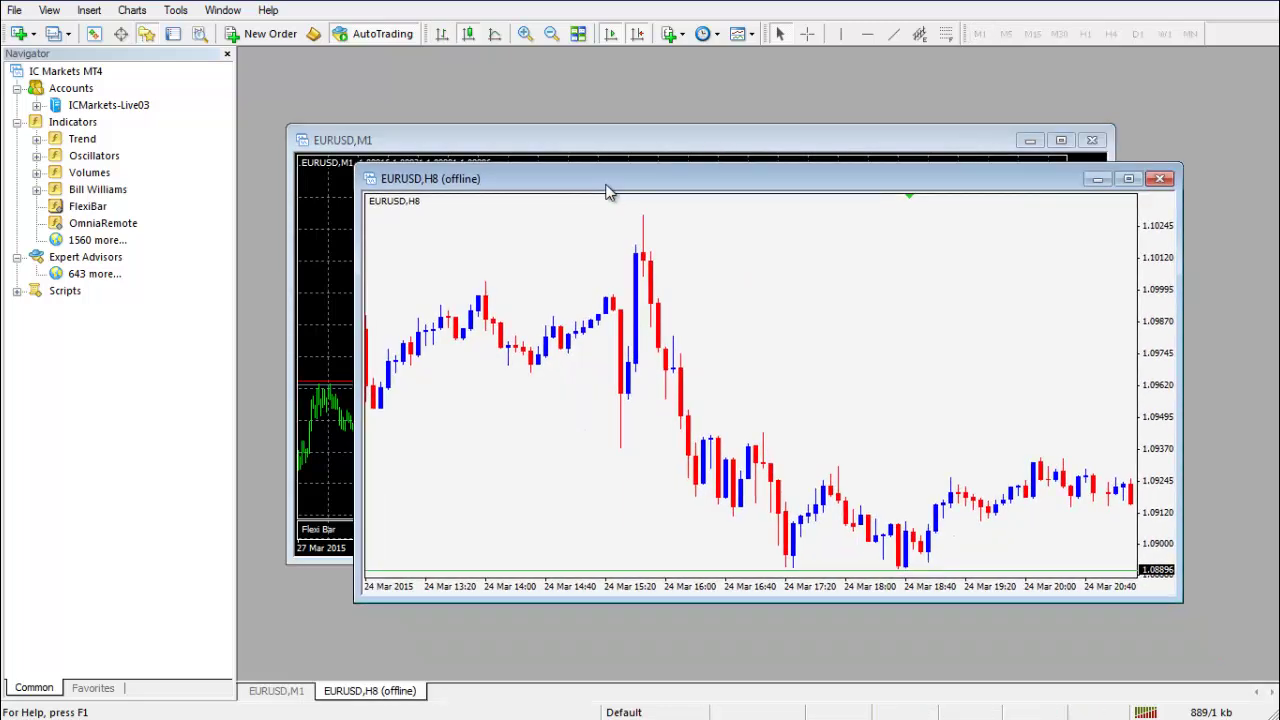
double_click(607, 191)
left_click(740, 33)
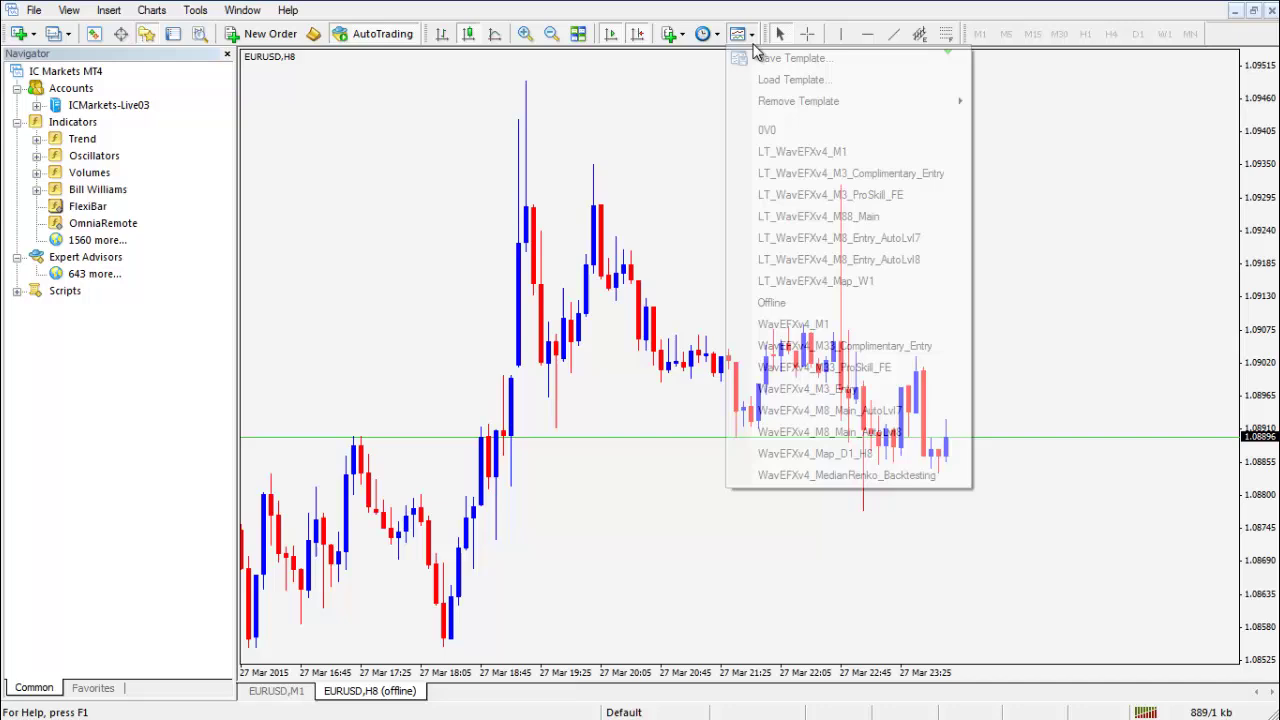
left_click(775, 310)
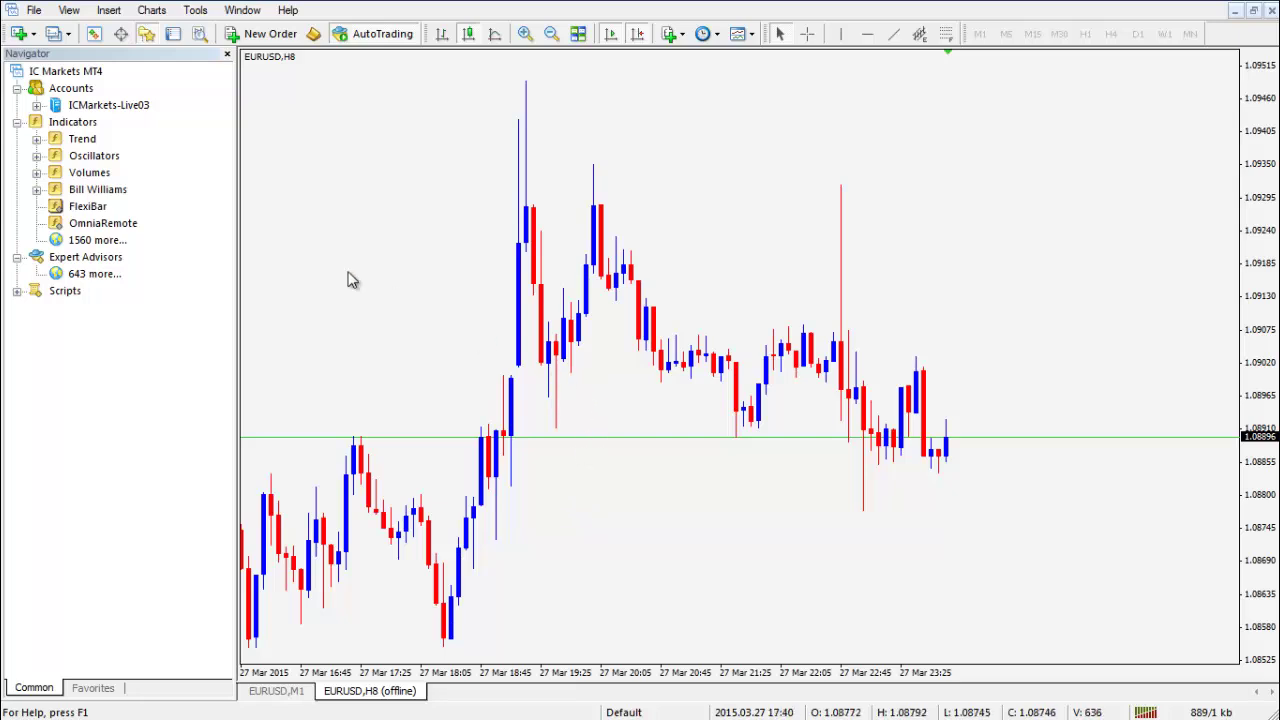
Attach OmniaRemote to the EURUSD H8 offline chart, keeping default server-clock and unreliable-bar inputs
left_click(130, 224)
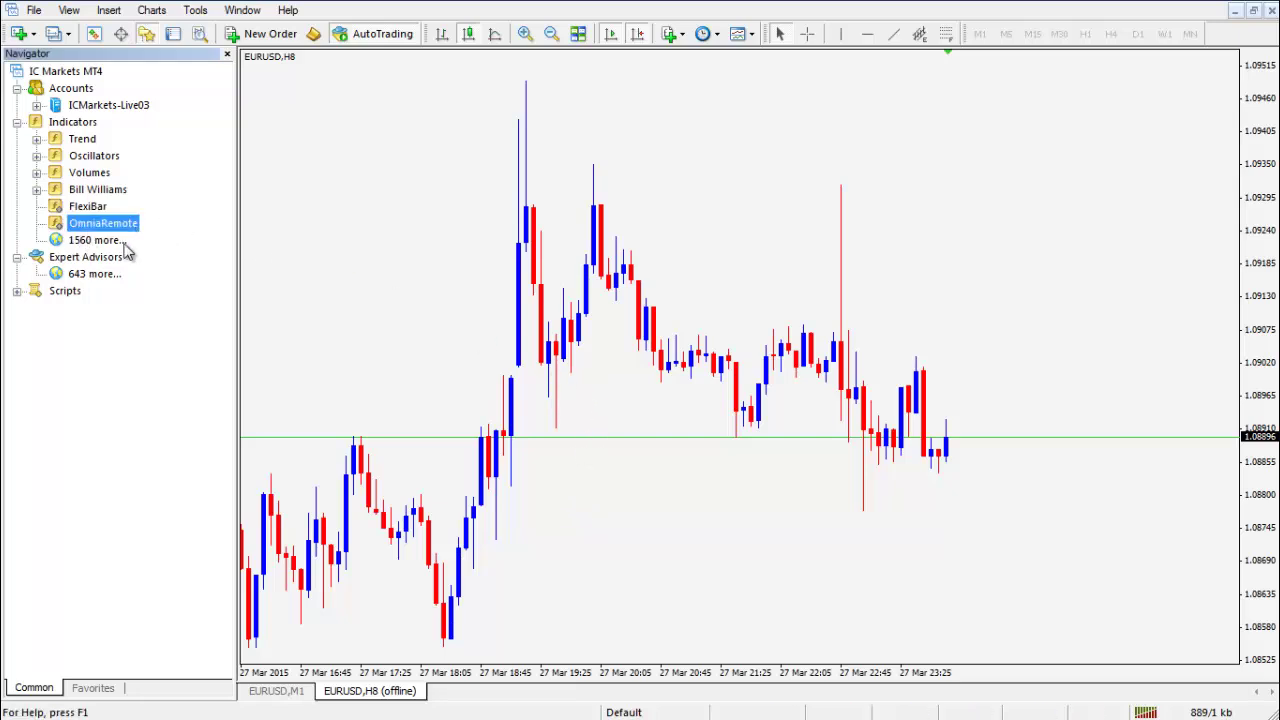
left_click_drag(590, 310, 595, 314)
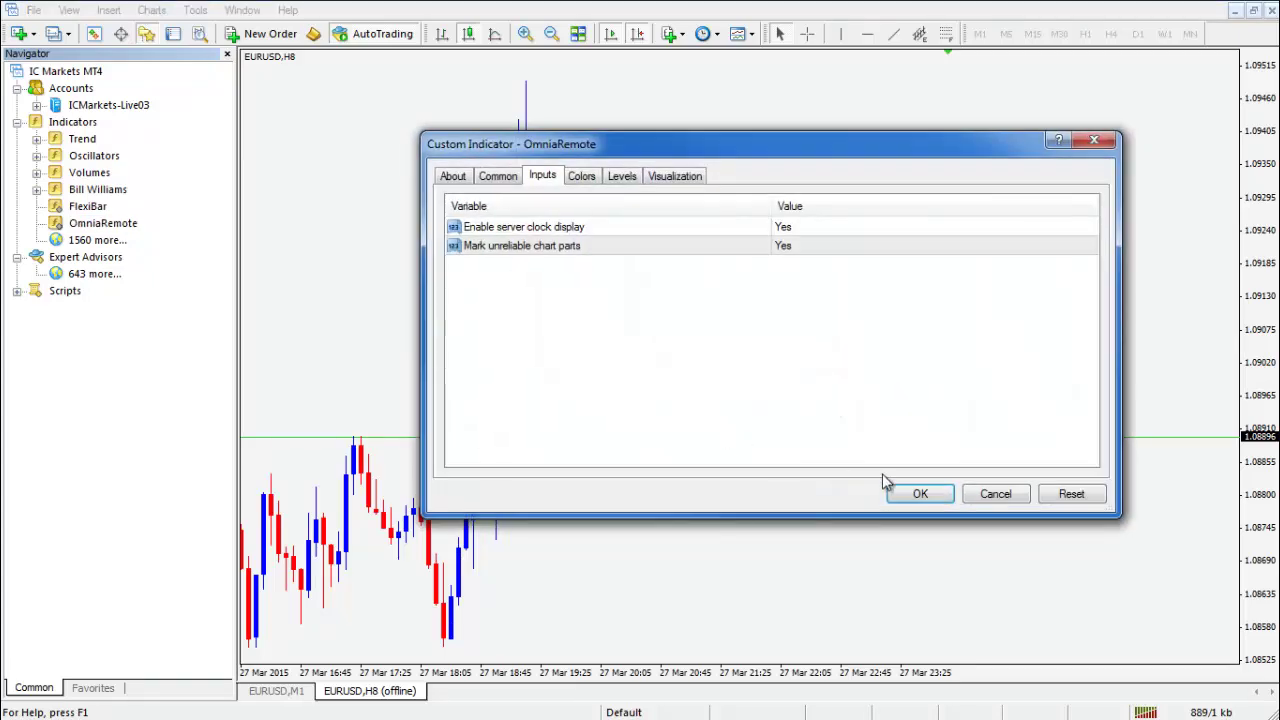
left_click(545, 230)
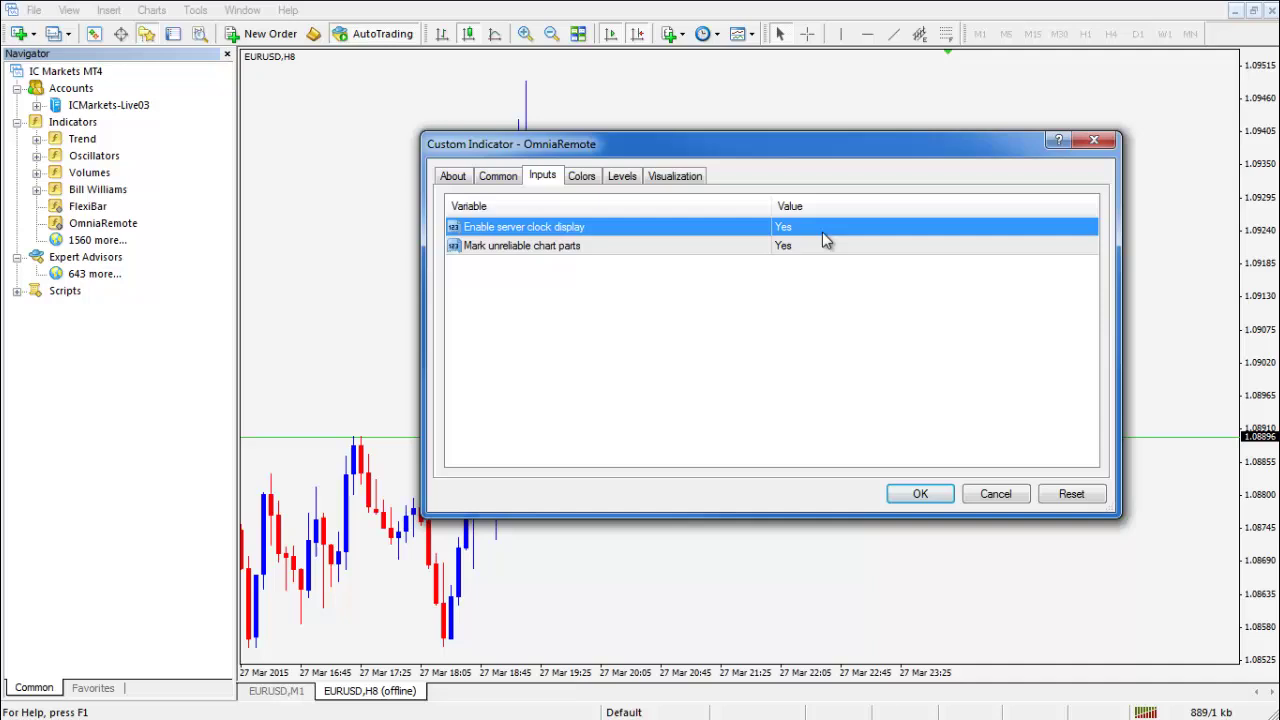
left_click(602, 247)
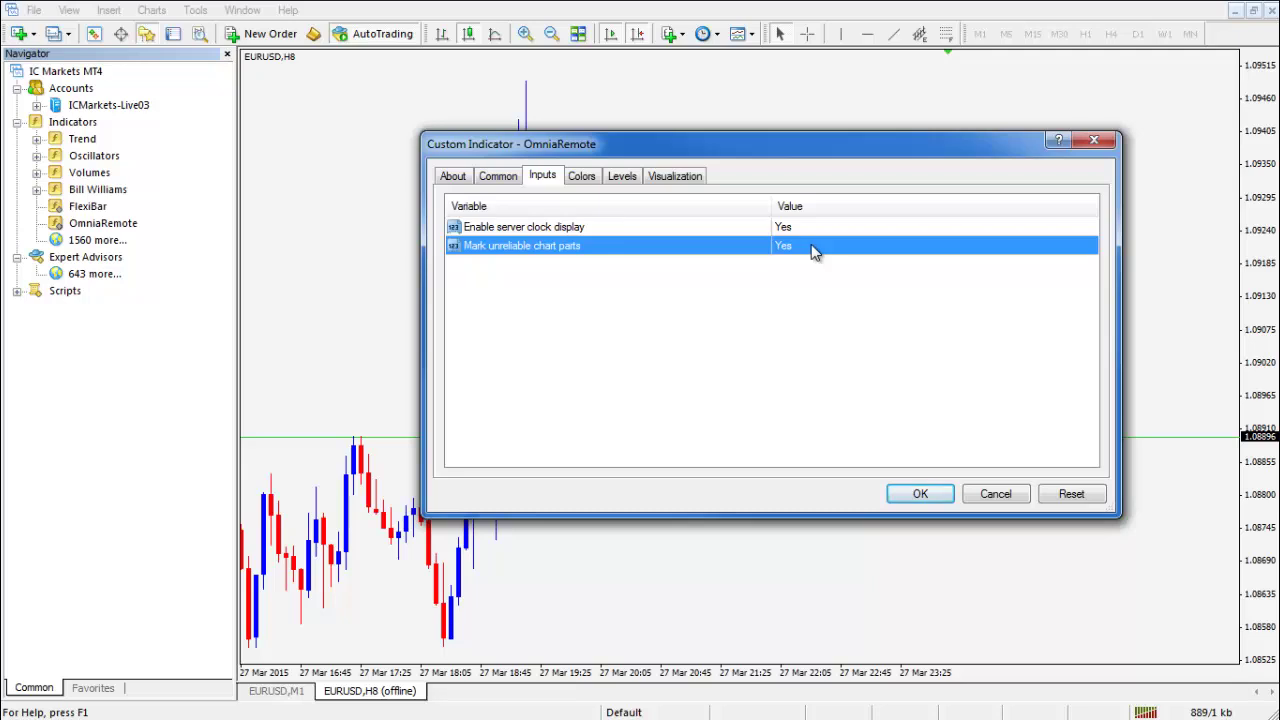
left_click(926, 493)
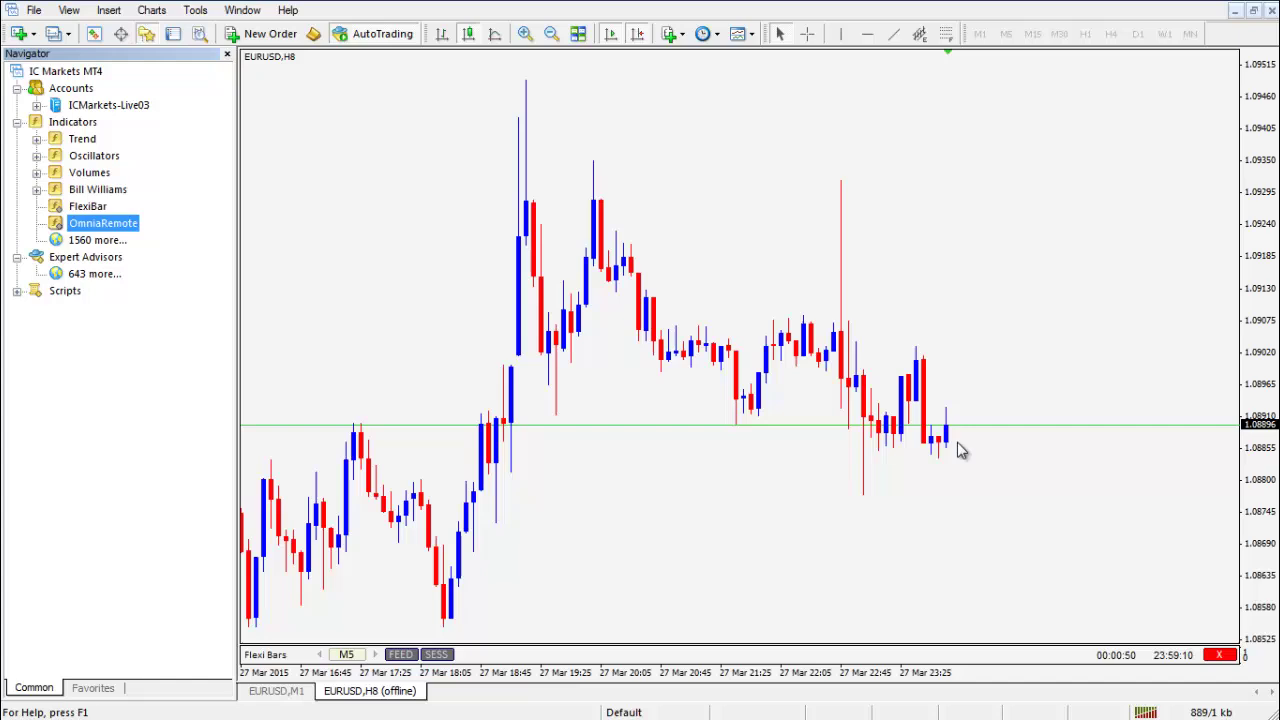
Compare the H8 offline chart with the EURUSD M1 chart, then select the M5 Flexi Bars period field
left_click(946, 495)
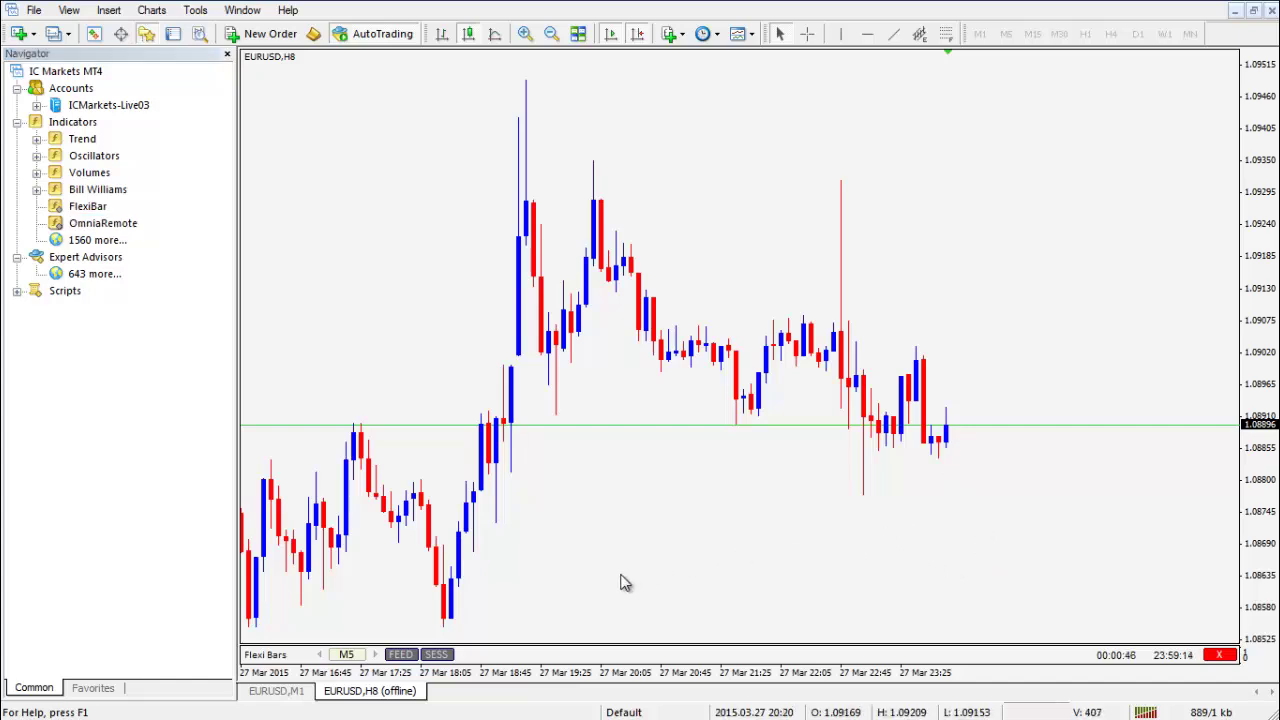
left_click(402, 656)
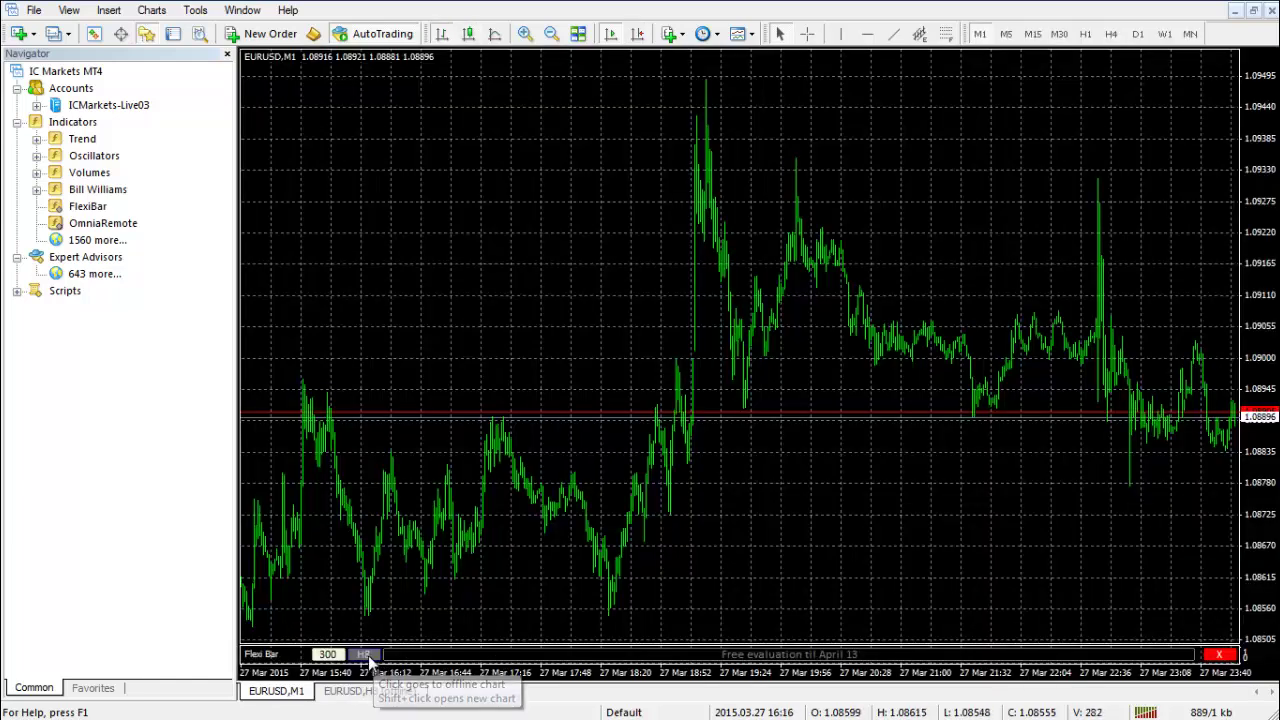
left_click(365, 655)
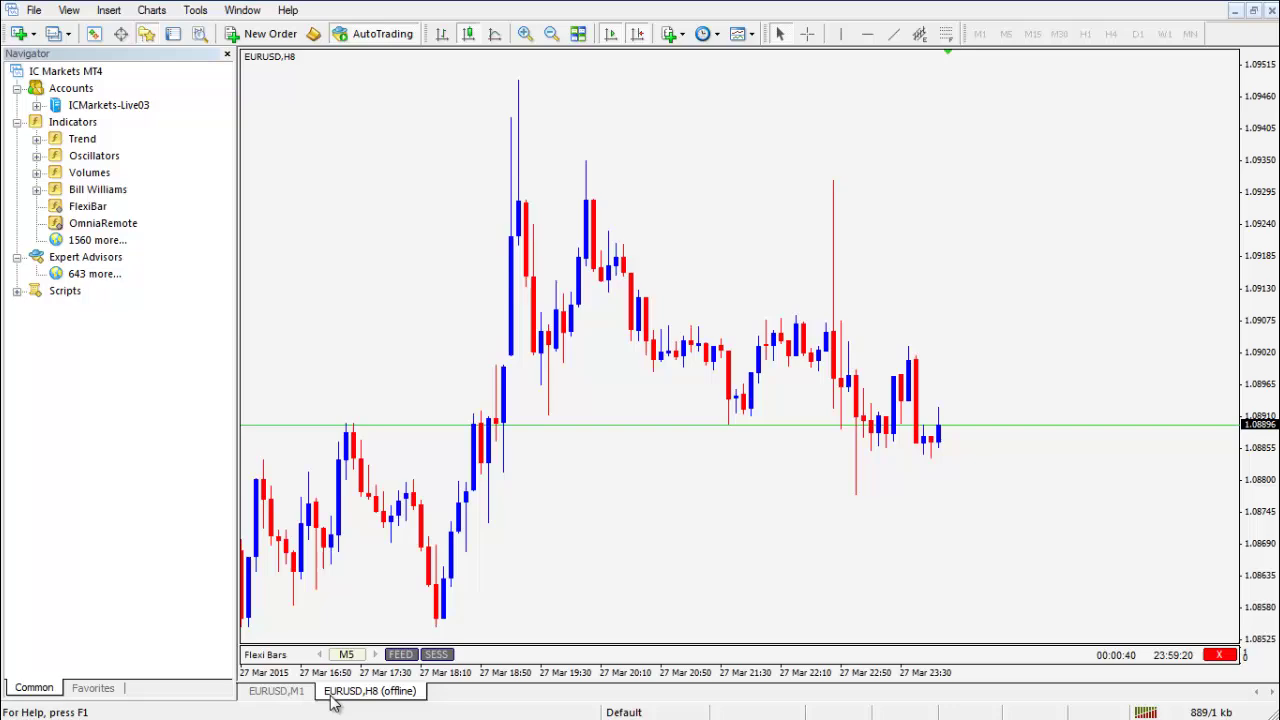
left_click(400, 654)
left_click(355, 693)
left_click(285, 692)
left_click(345, 694)
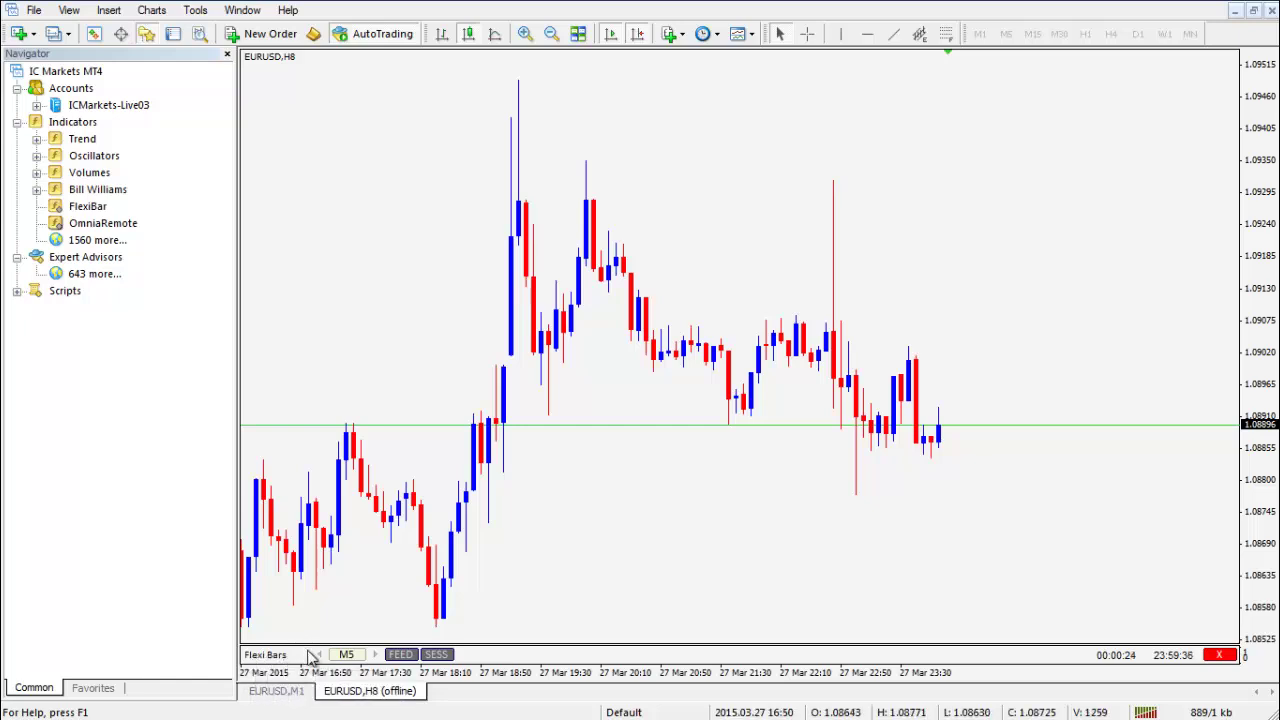
left_click(347, 655)
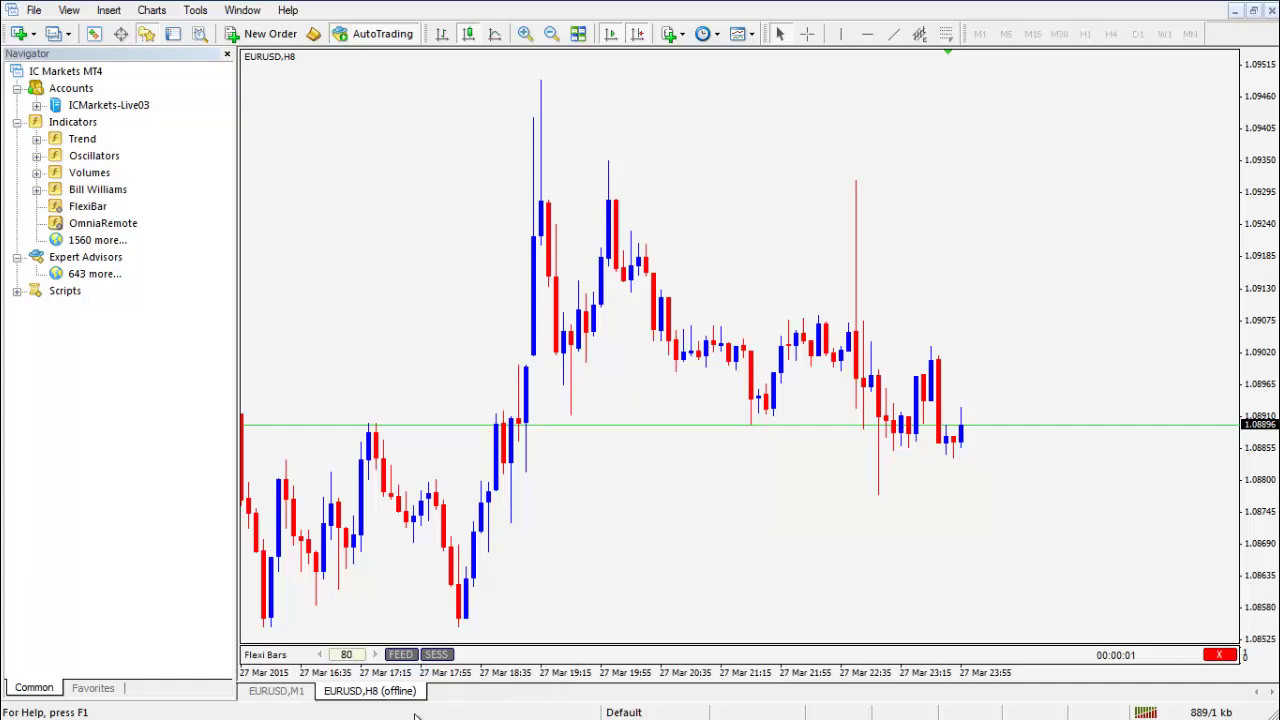
Rebuild the offline chart with Flexi Bars periods S80, then M20, then H8
key("Return")
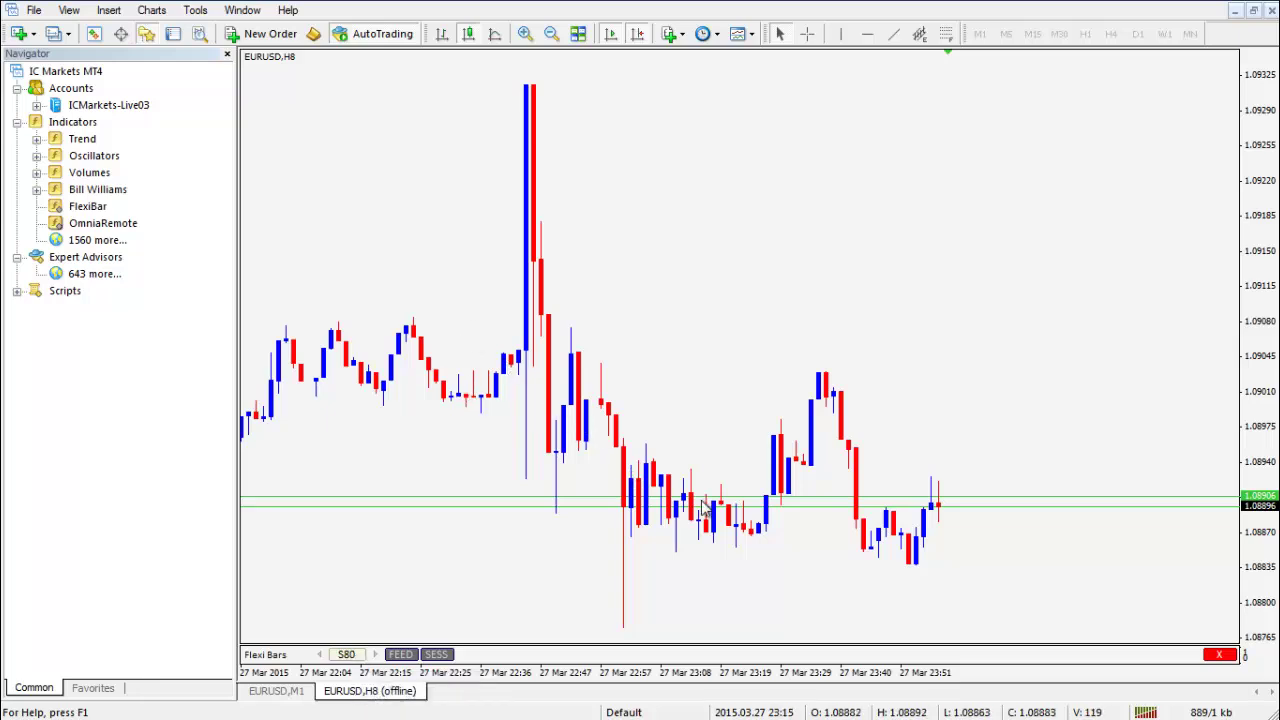
double_click(350, 652)
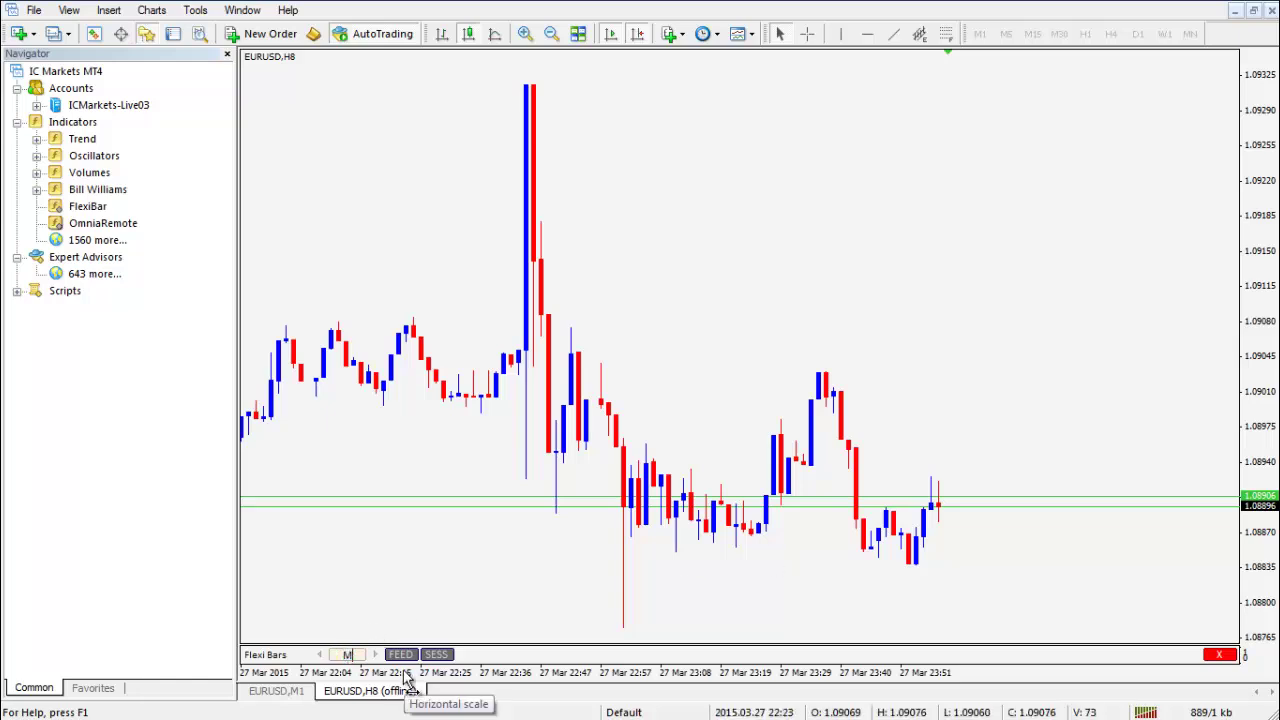
type("M20")
key("Return")
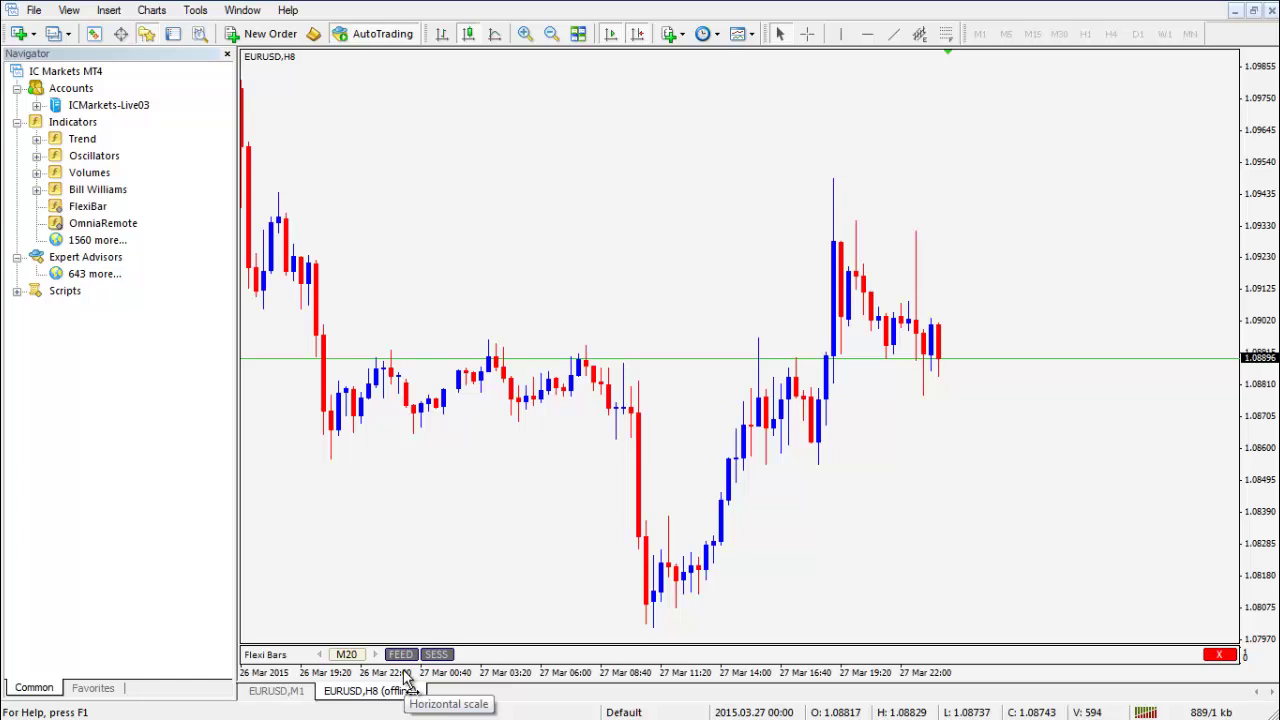
double_click(347, 654)
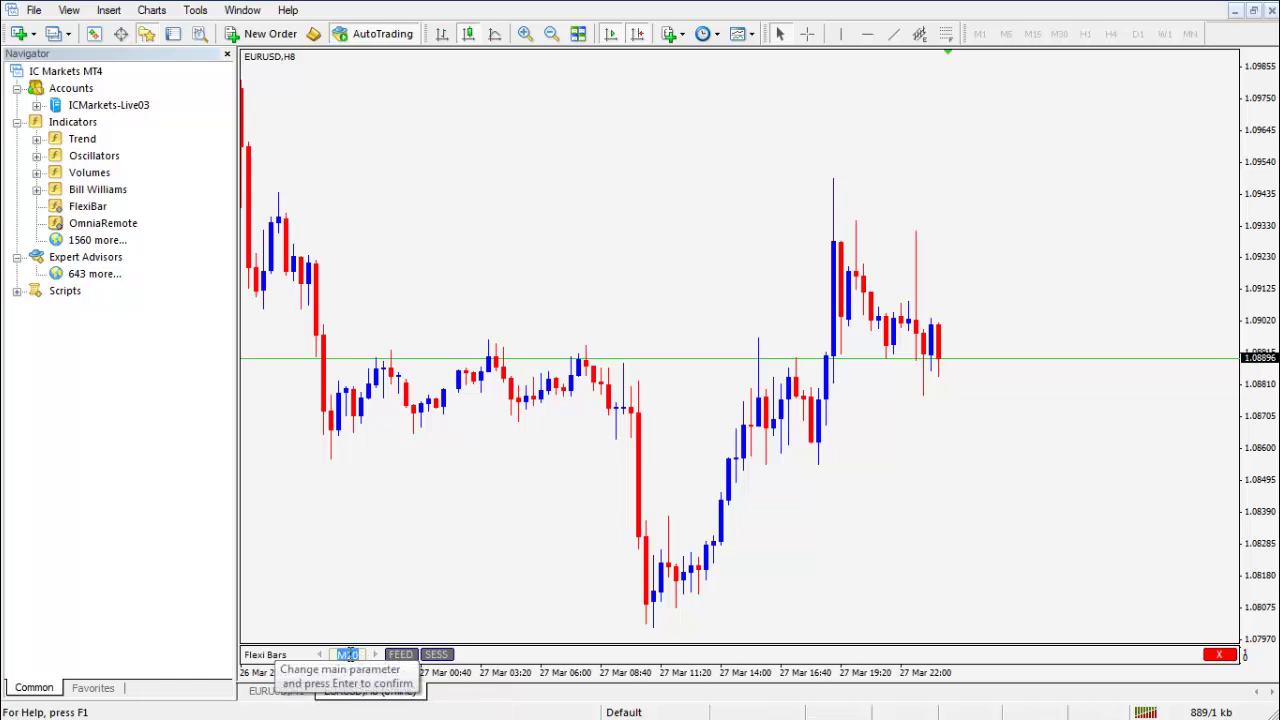
type("H")
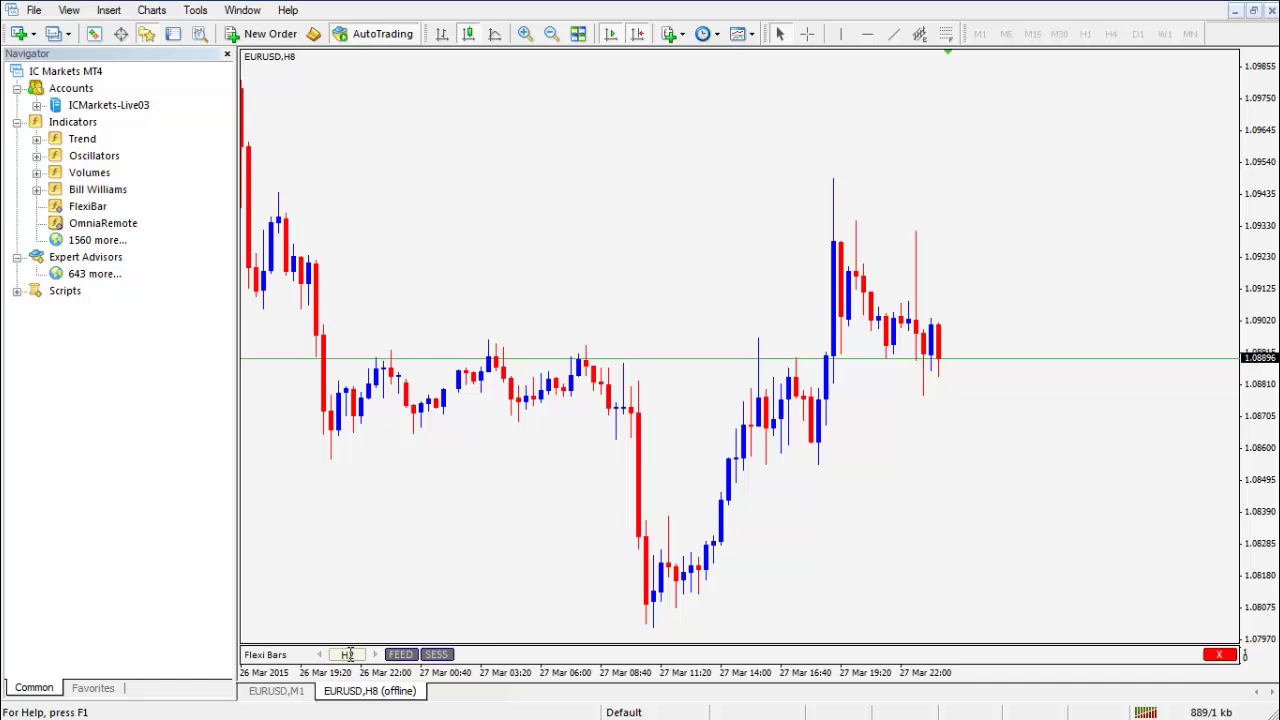
type("8")
key("Return")
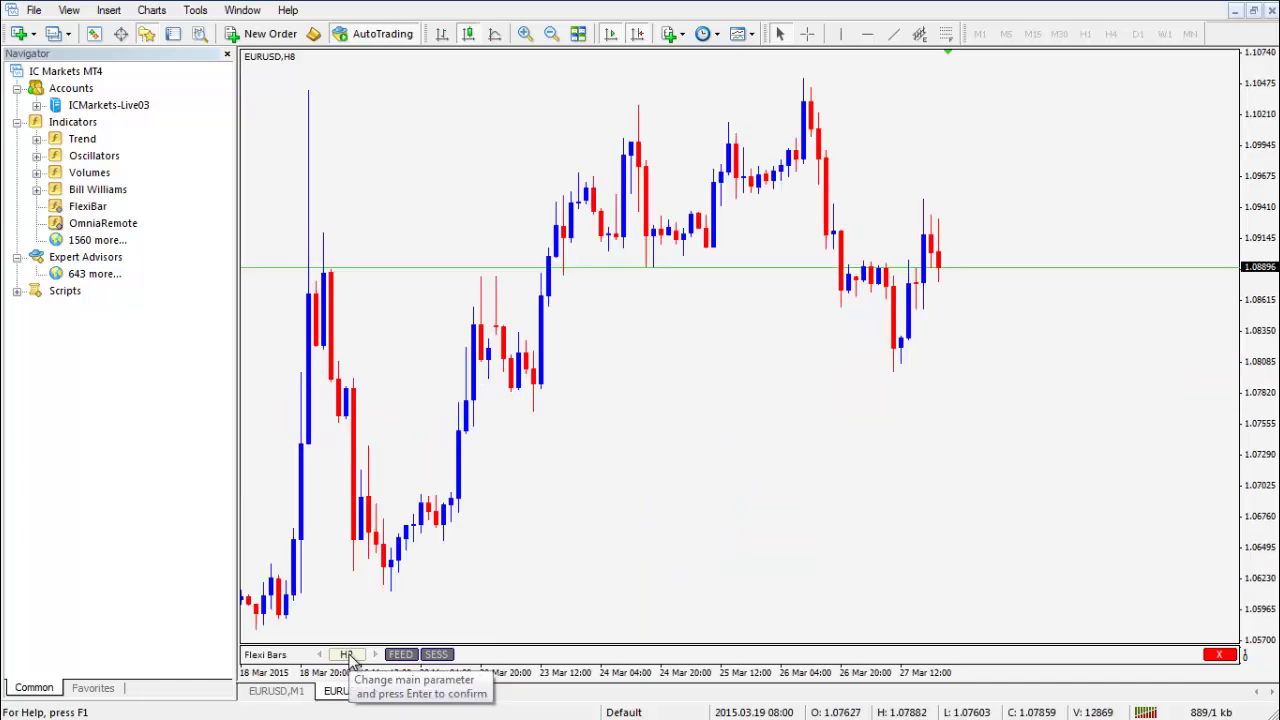
Switch the Flexi Bars period to D2, then W2, and select the W2 value for editing
double_click(349, 655)
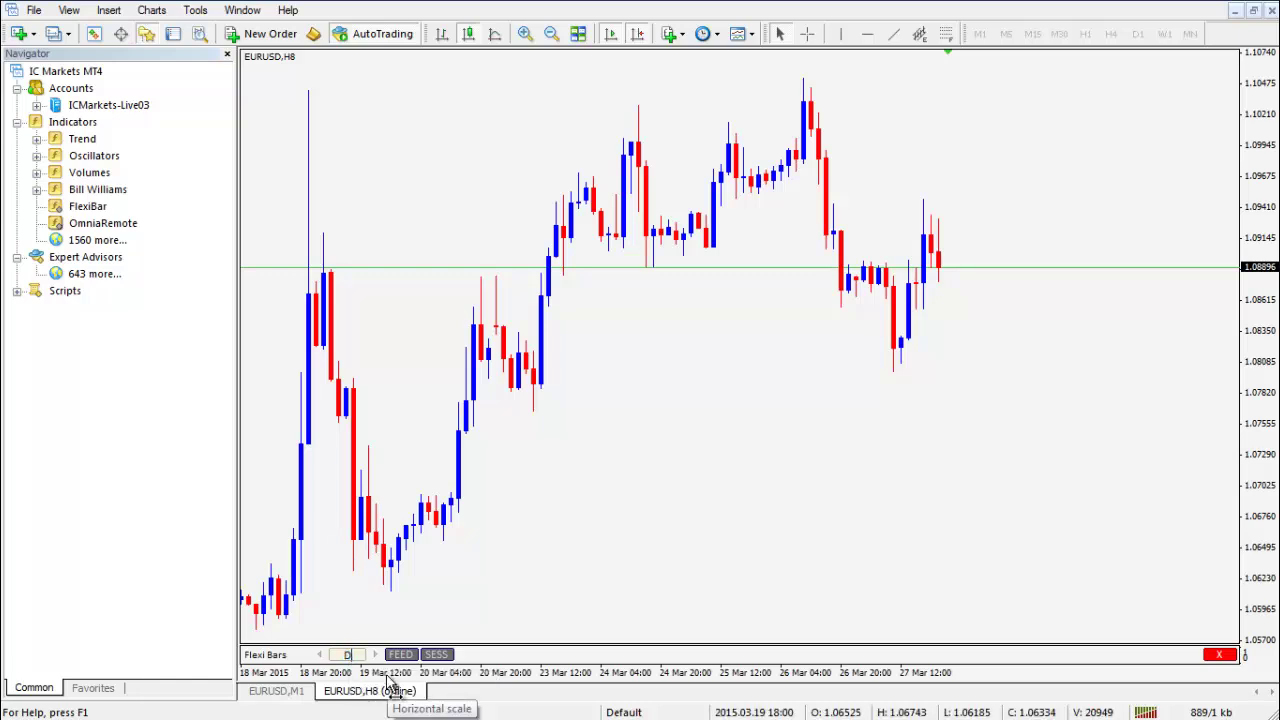
type("D")
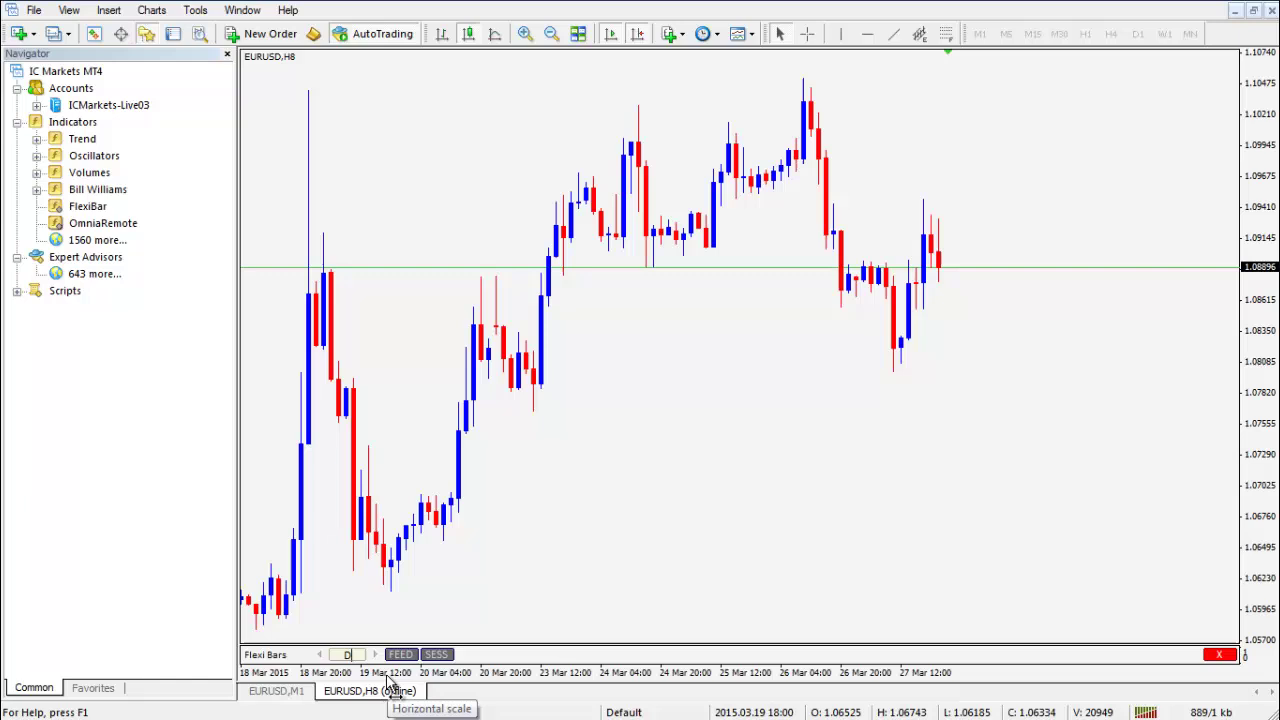
type("2")
key("Return")
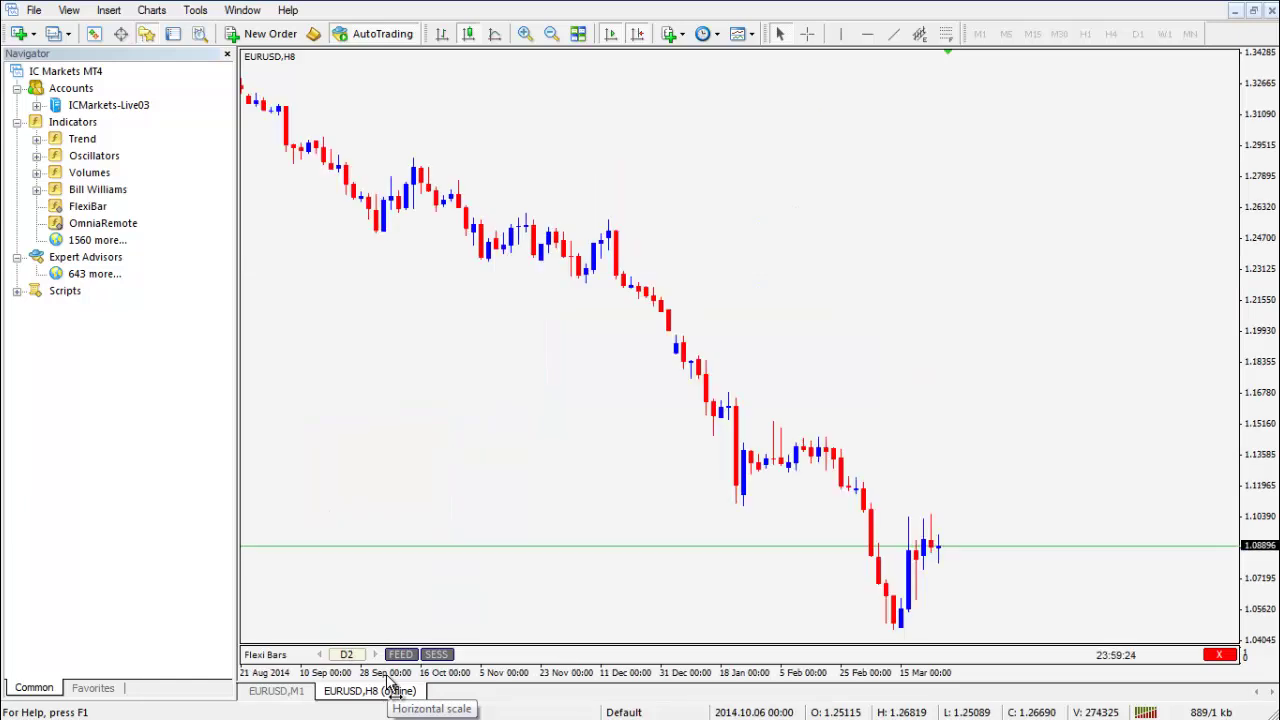
double_click(346, 654)
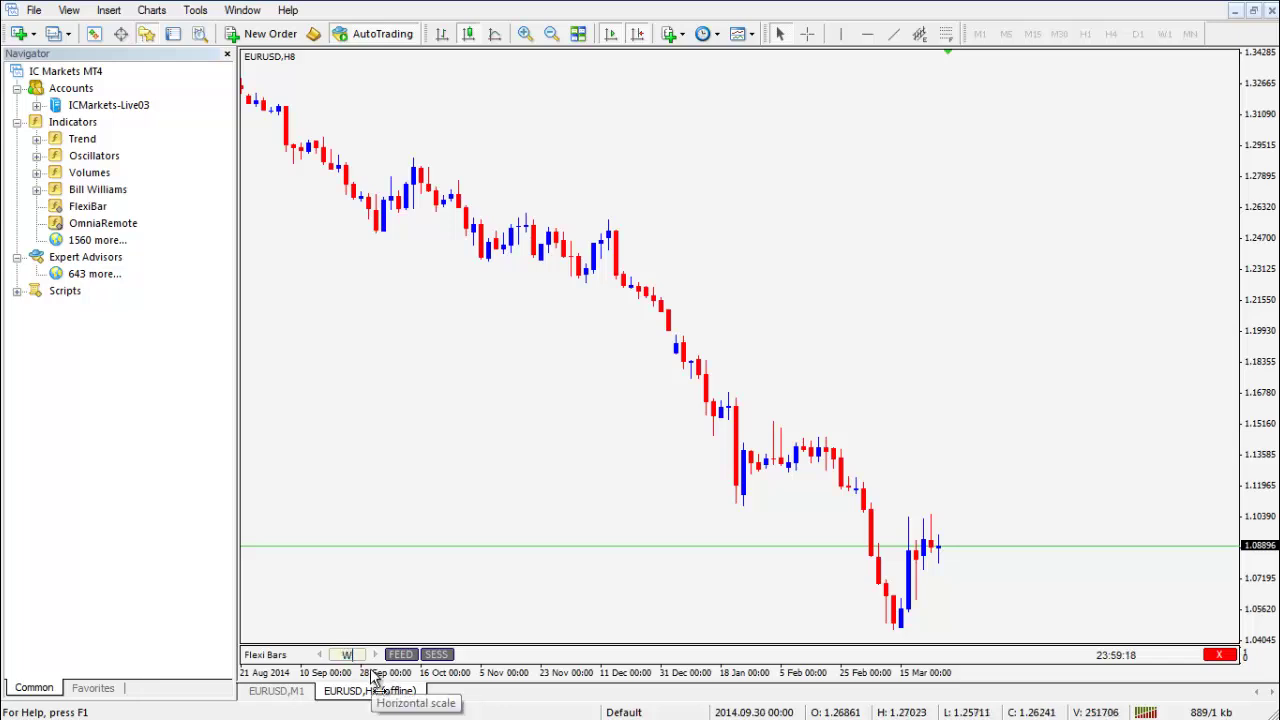
type("W2")
key("Return")
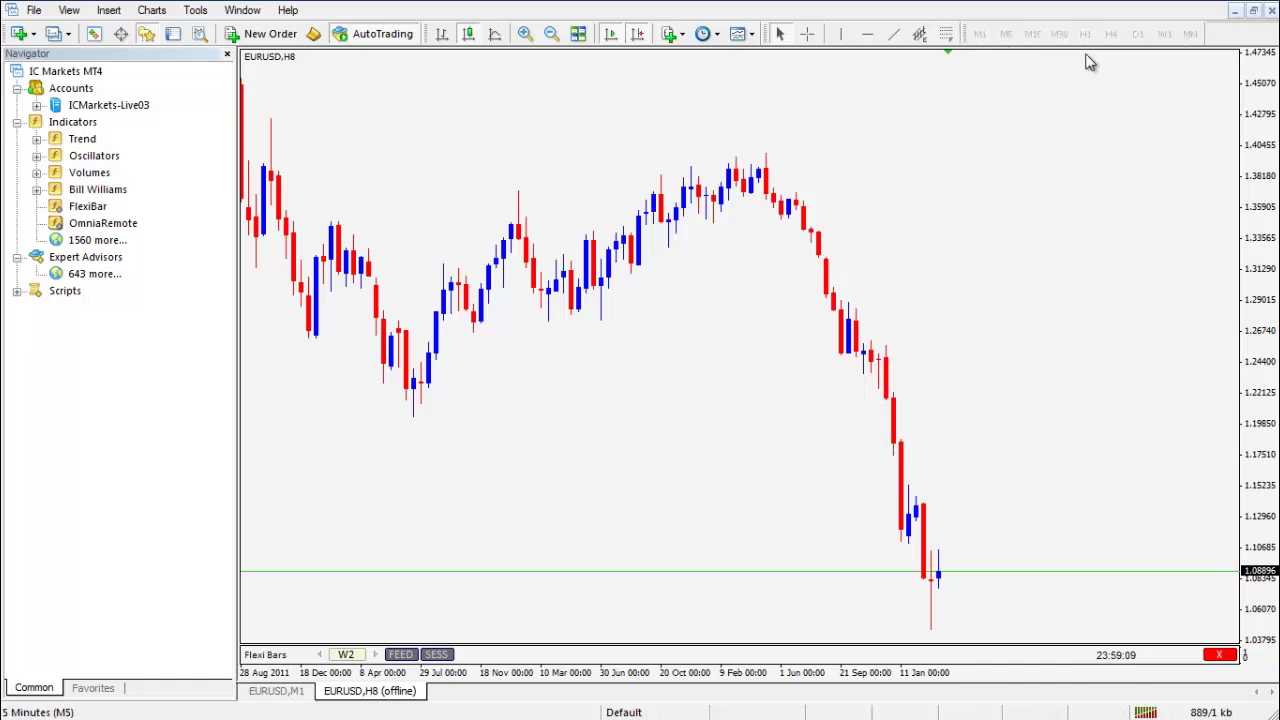
left_click(346, 654)
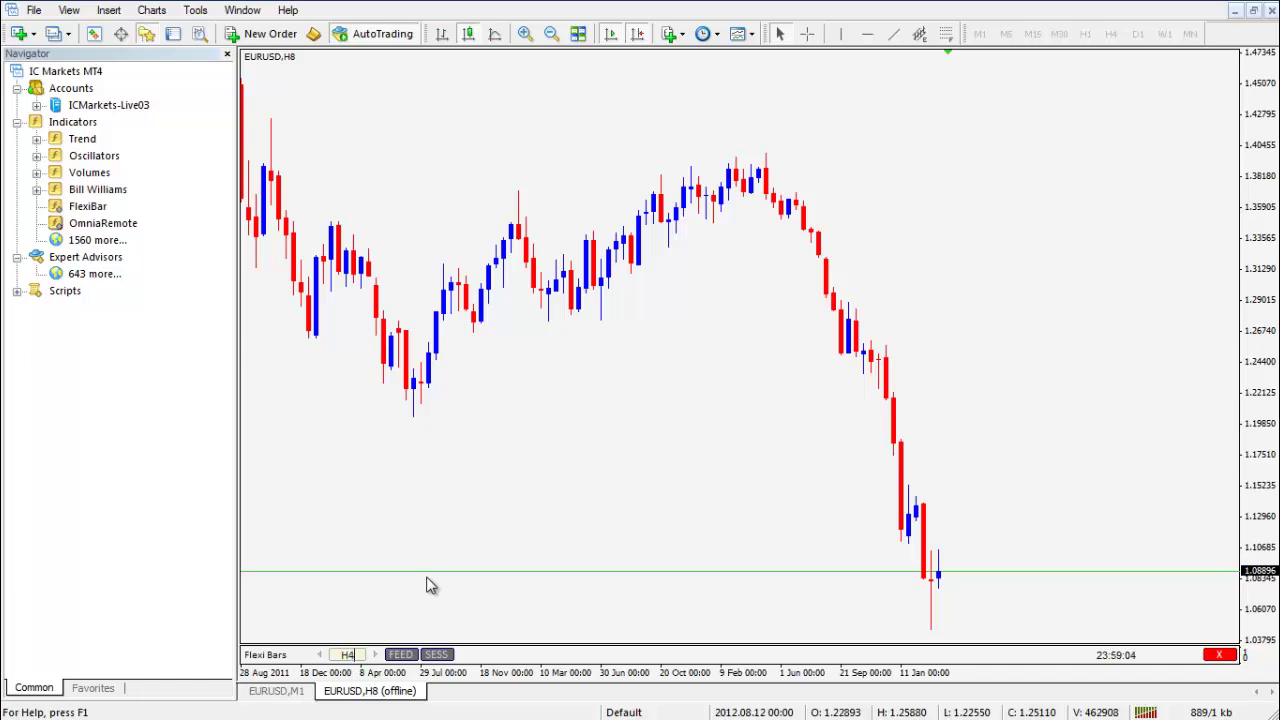
Apply the H4 Flexi Bars period and open a regular EURUSD H4 chart with the Offline template
key("Return")
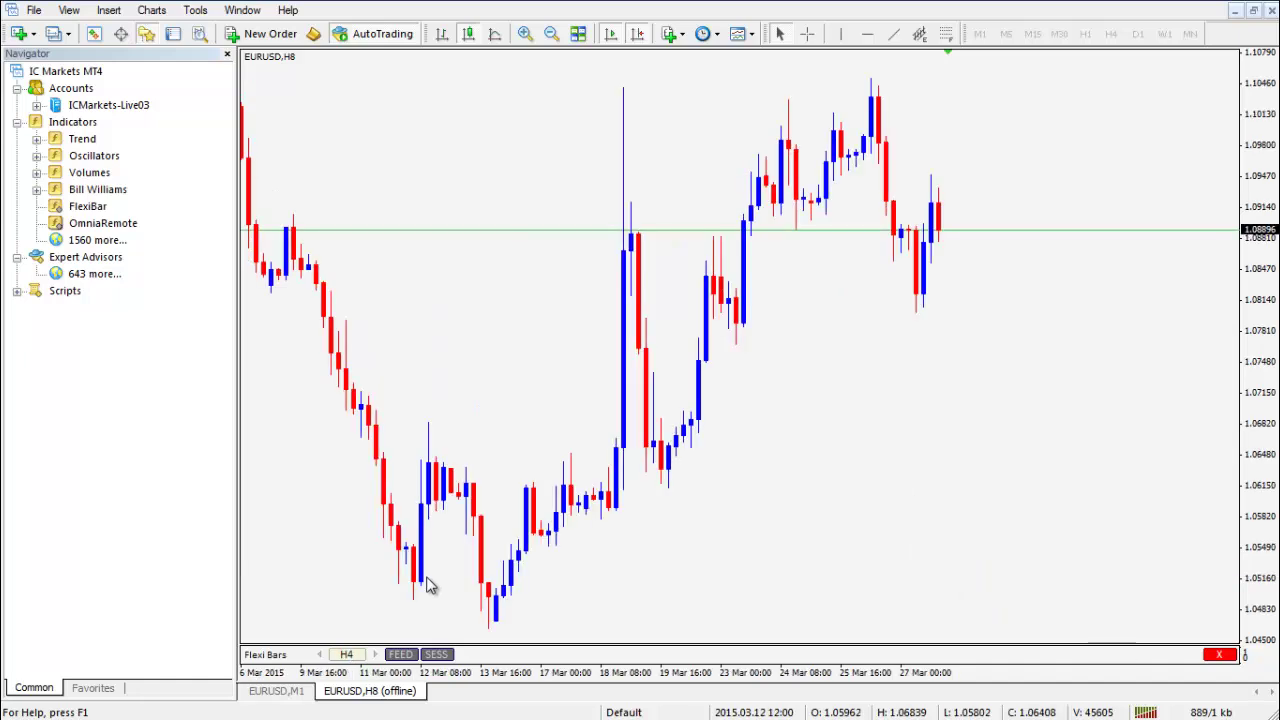
left_click(33, 11)
left_click(60, 32)
left_click(95, 35)
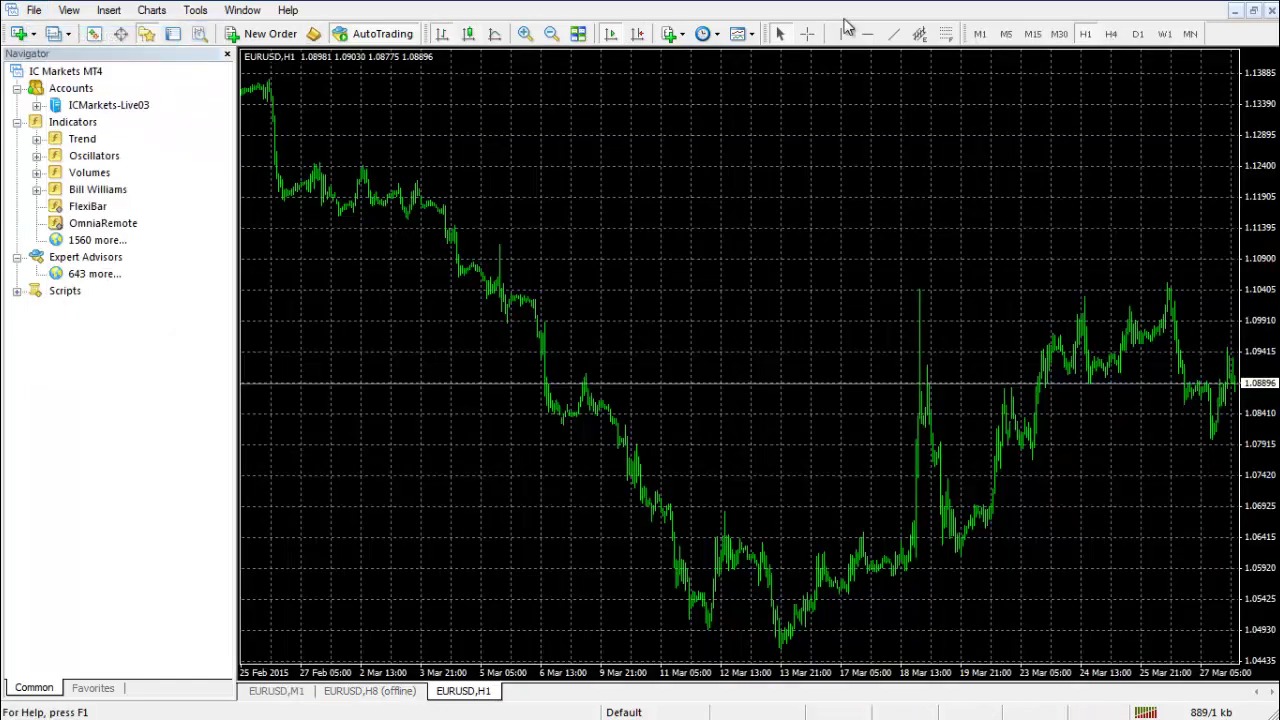
left_click(1111, 34)
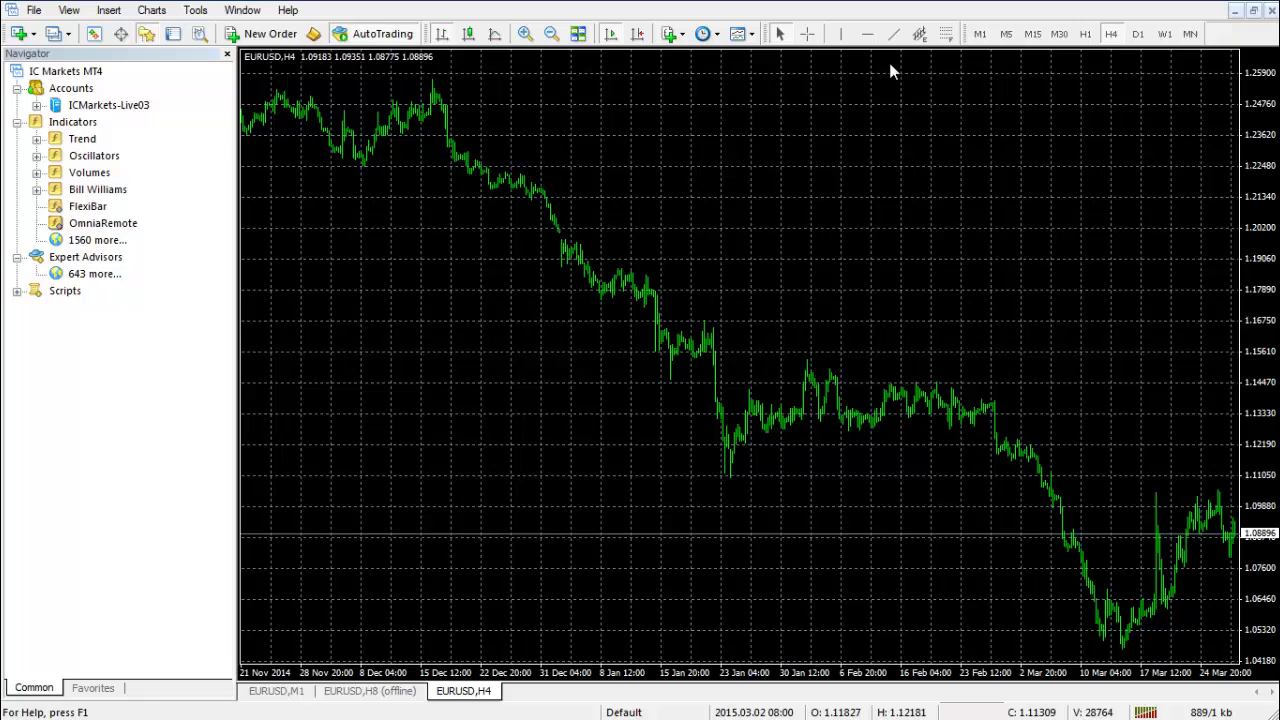
left_click(748, 34)
left_click(809, 299)
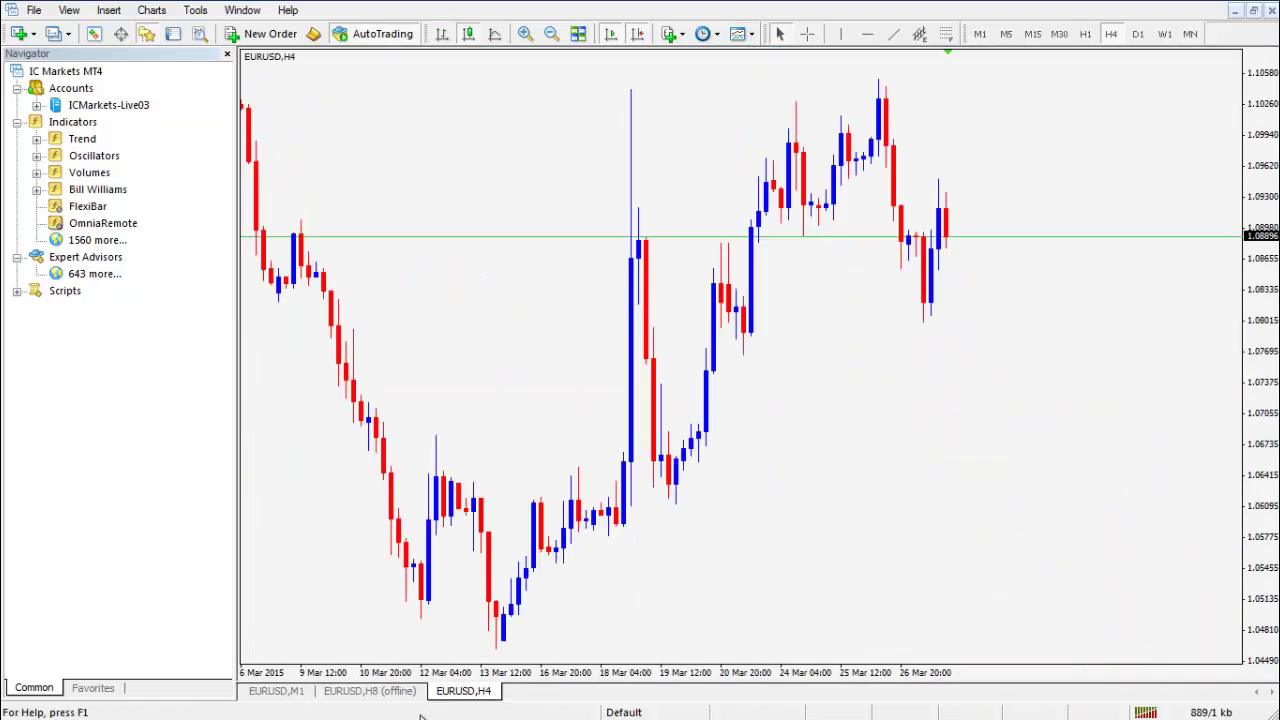
Compare the offline chart against the regular EURUSD H4 chart, then close the H4 chart
left_click(385, 703)
left_click(470, 692)
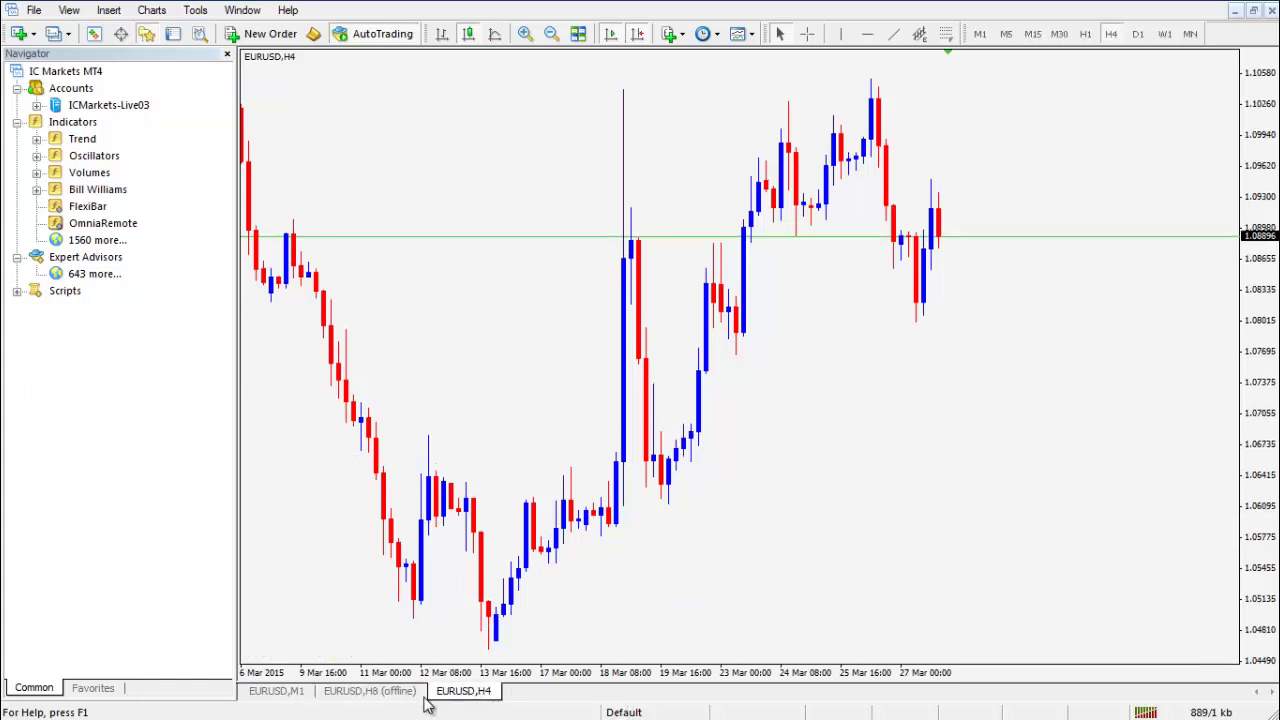
left_click(418, 702)
left_click(455, 700)
left_click(405, 700)
left_click(445, 697)
left_click(1273, 10)
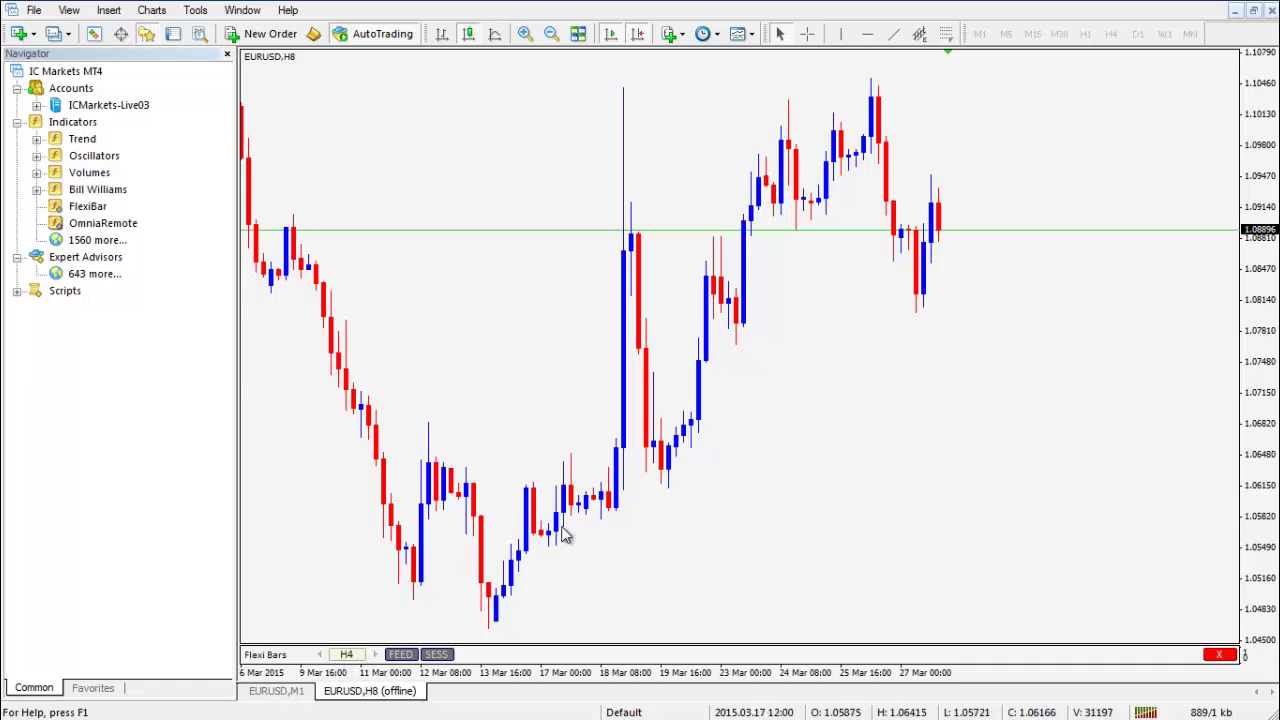
Step the Flexi Bars period down from H4 to H2 and M15, then enter H8
left_click(349, 657)
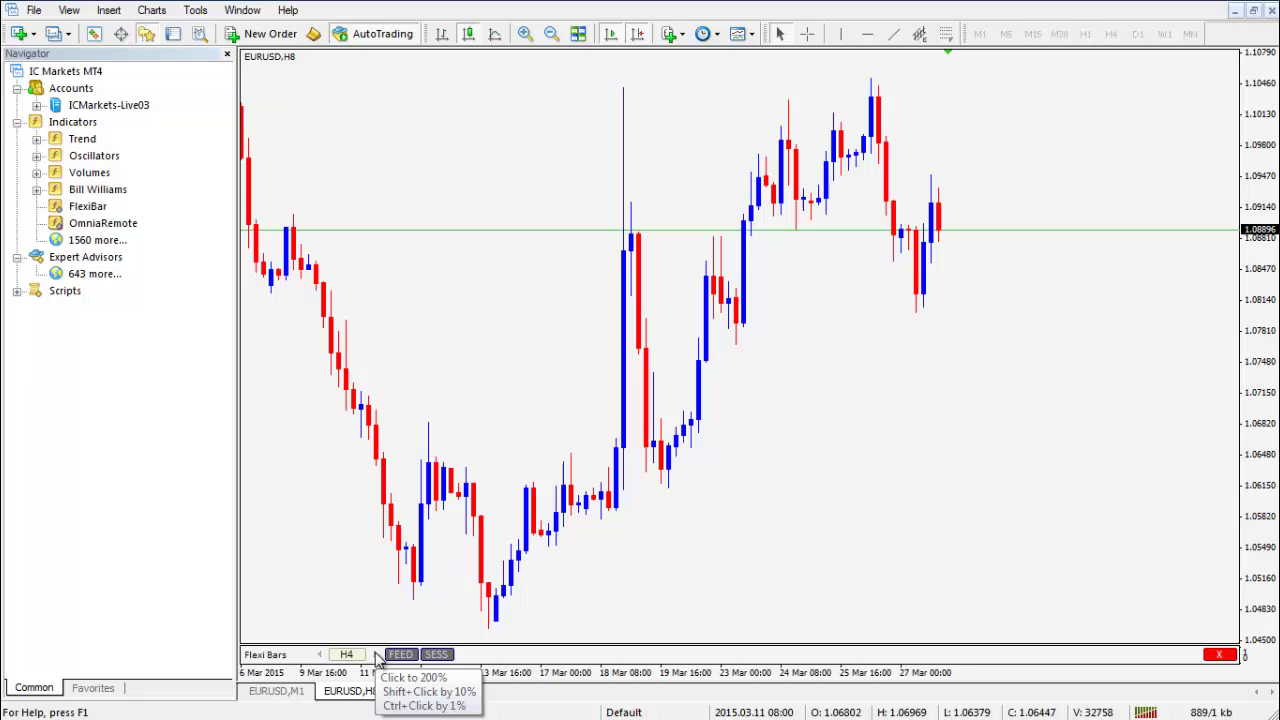
left_click(321, 663)
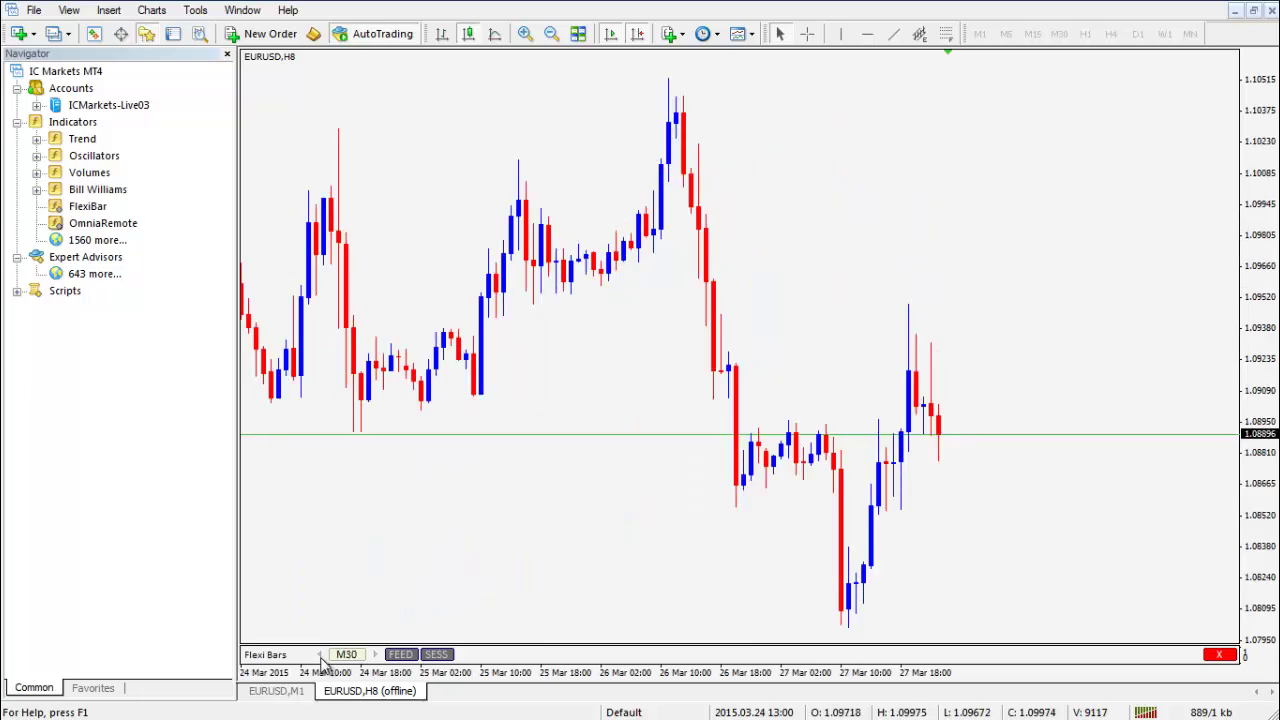
left_click(321, 663)
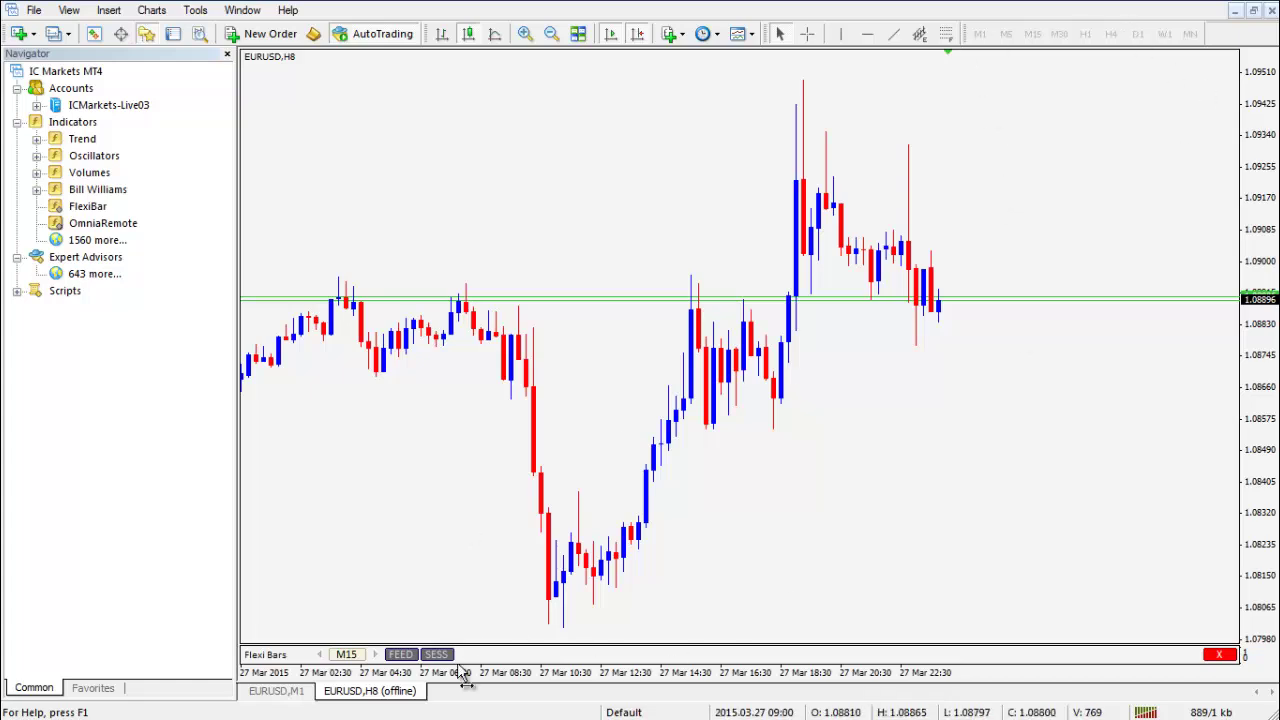
left_click(362, 662)
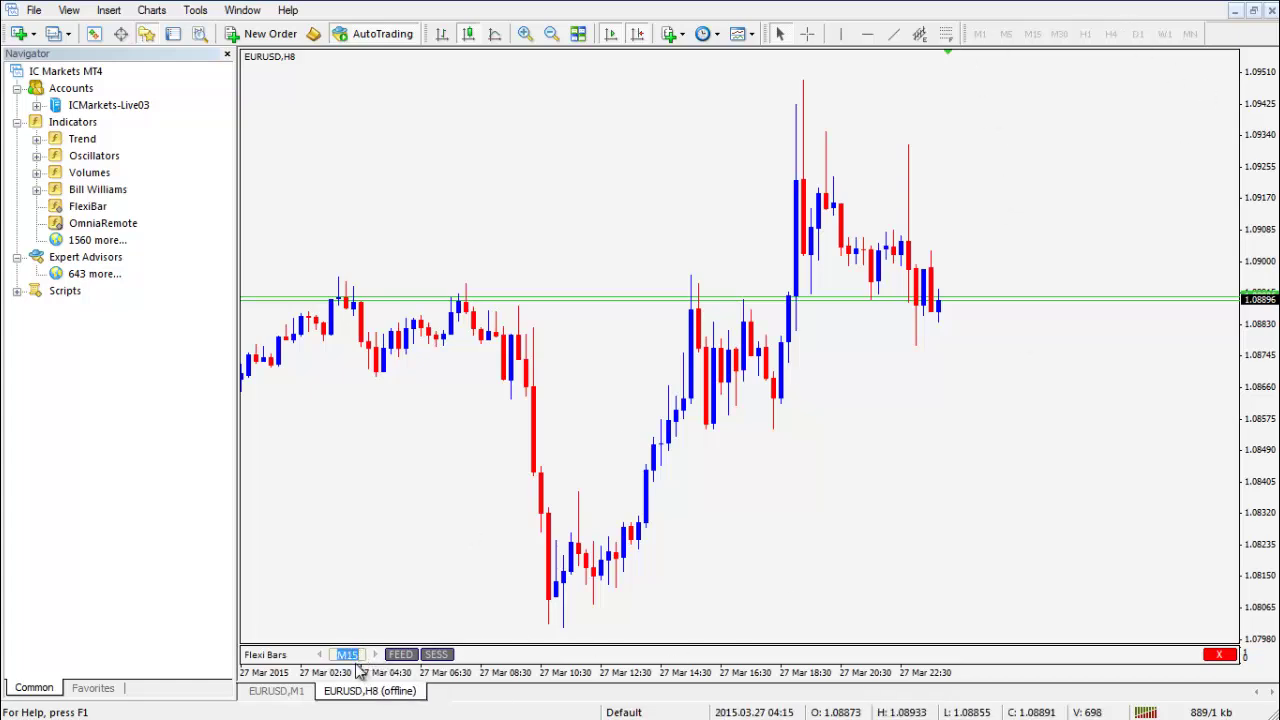
type("H8")
key("Return")
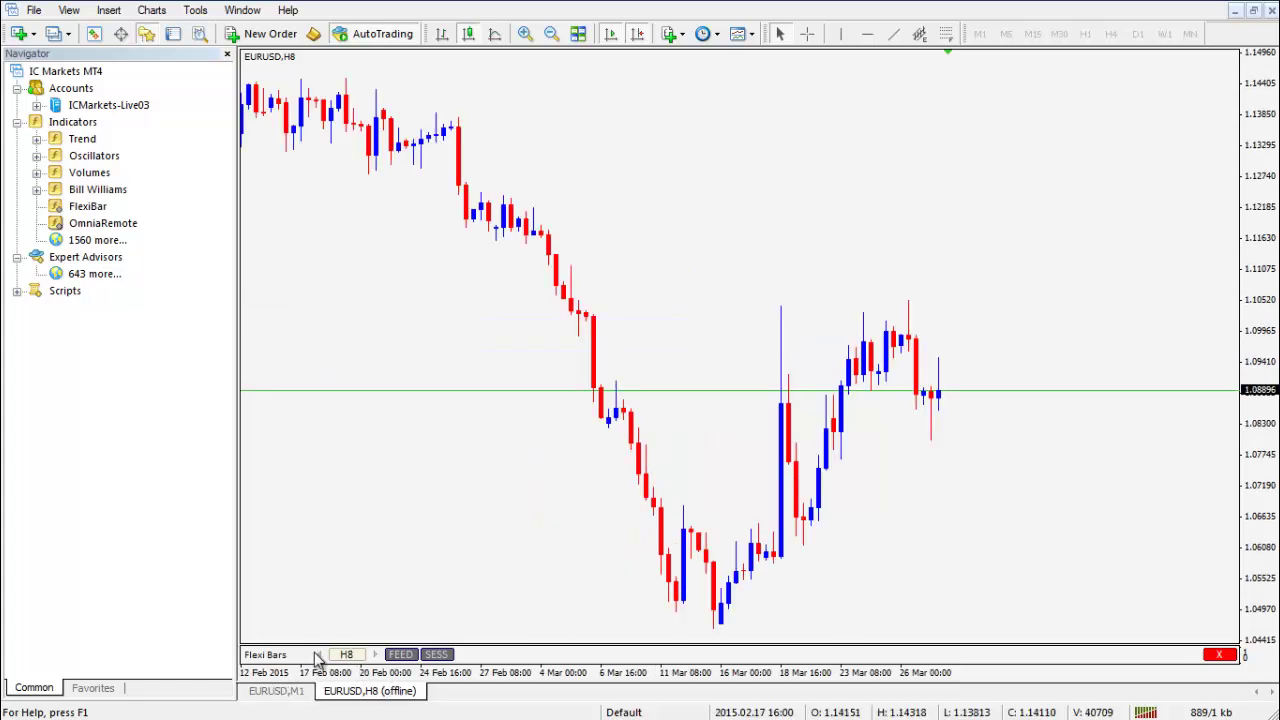
Step the Flexi Bars period up through H16, H64 and H128, then back down to H8
left_click(319, 655)
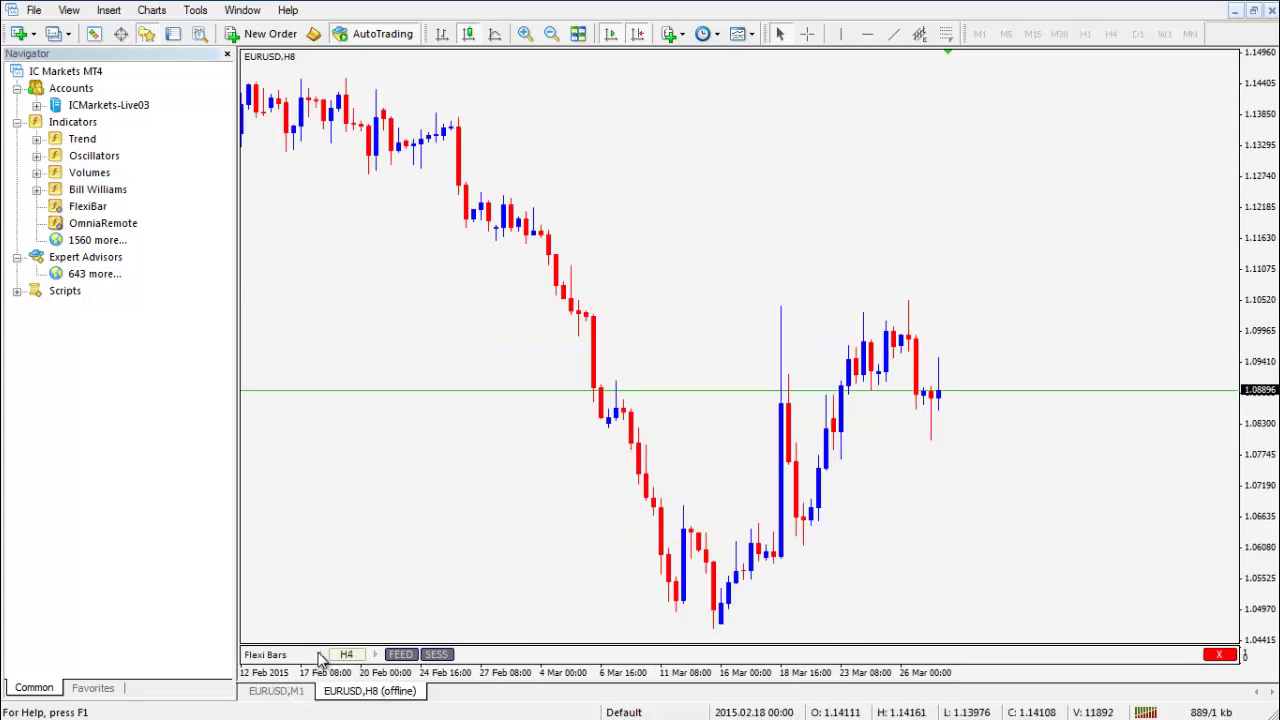
left_click(376, 656)
left_click(376, 656)
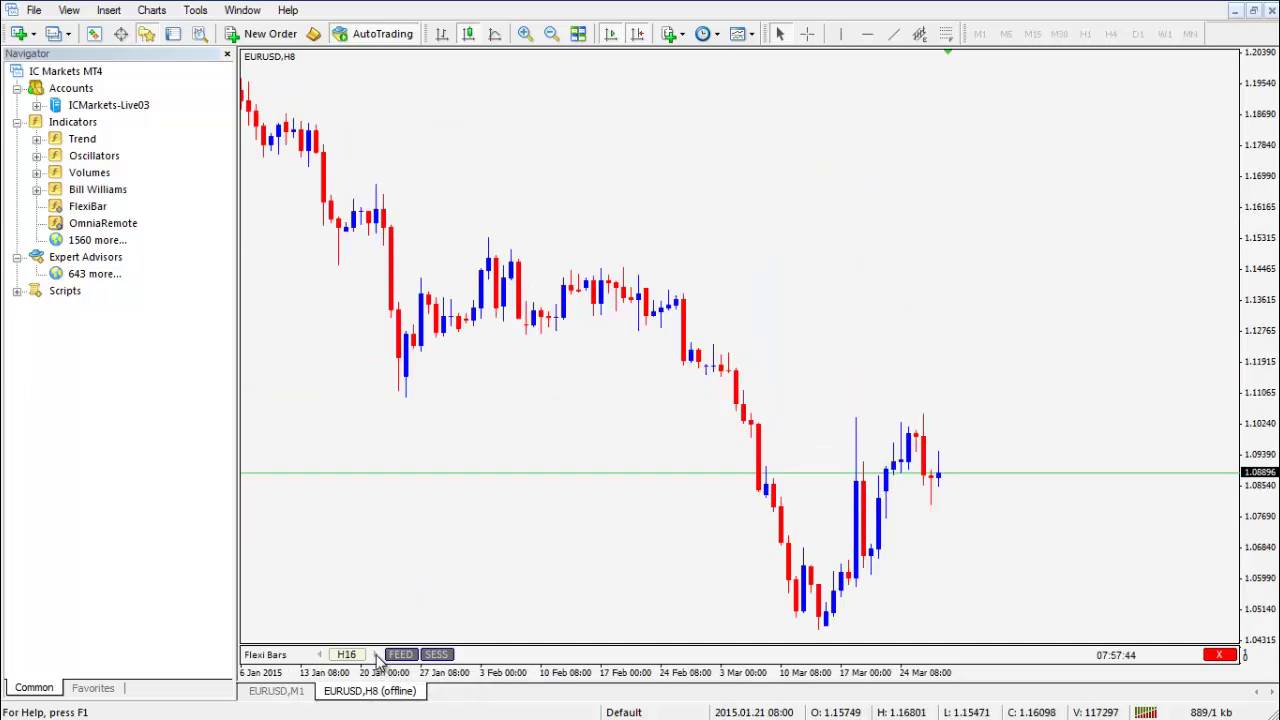
left_click(377, 657)
left_click(377, 657)
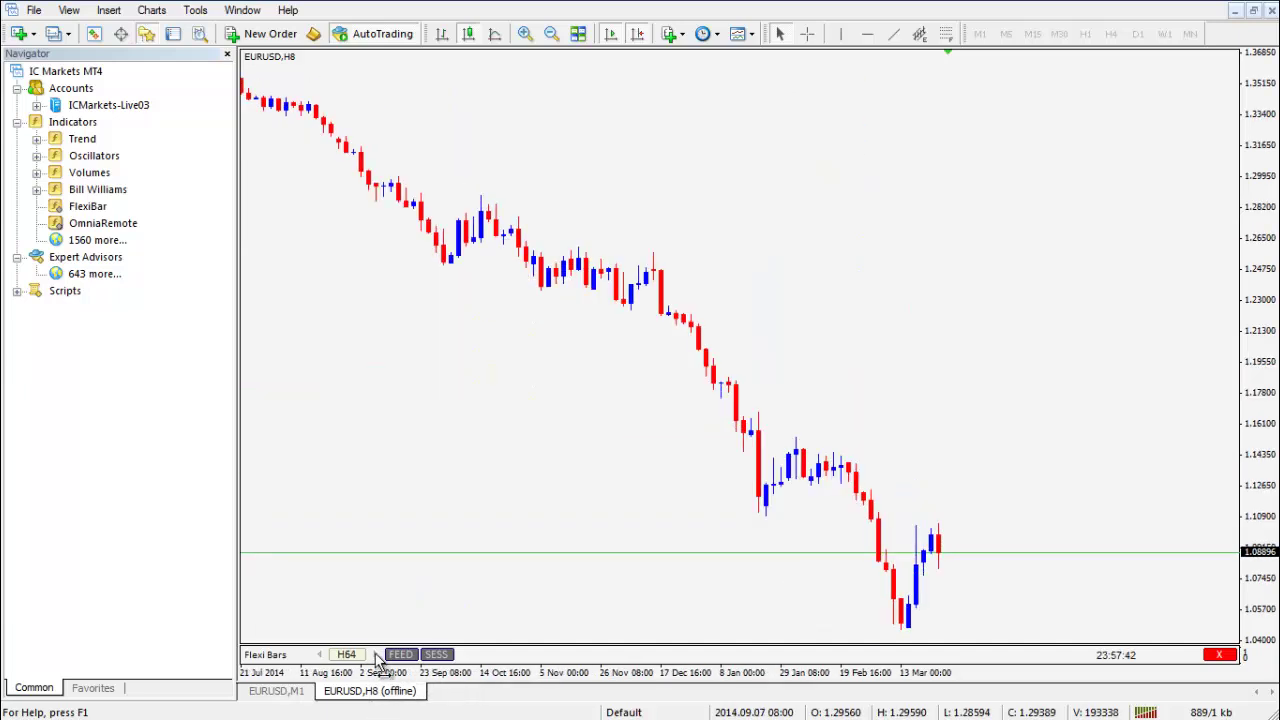
left_click(377, 657)
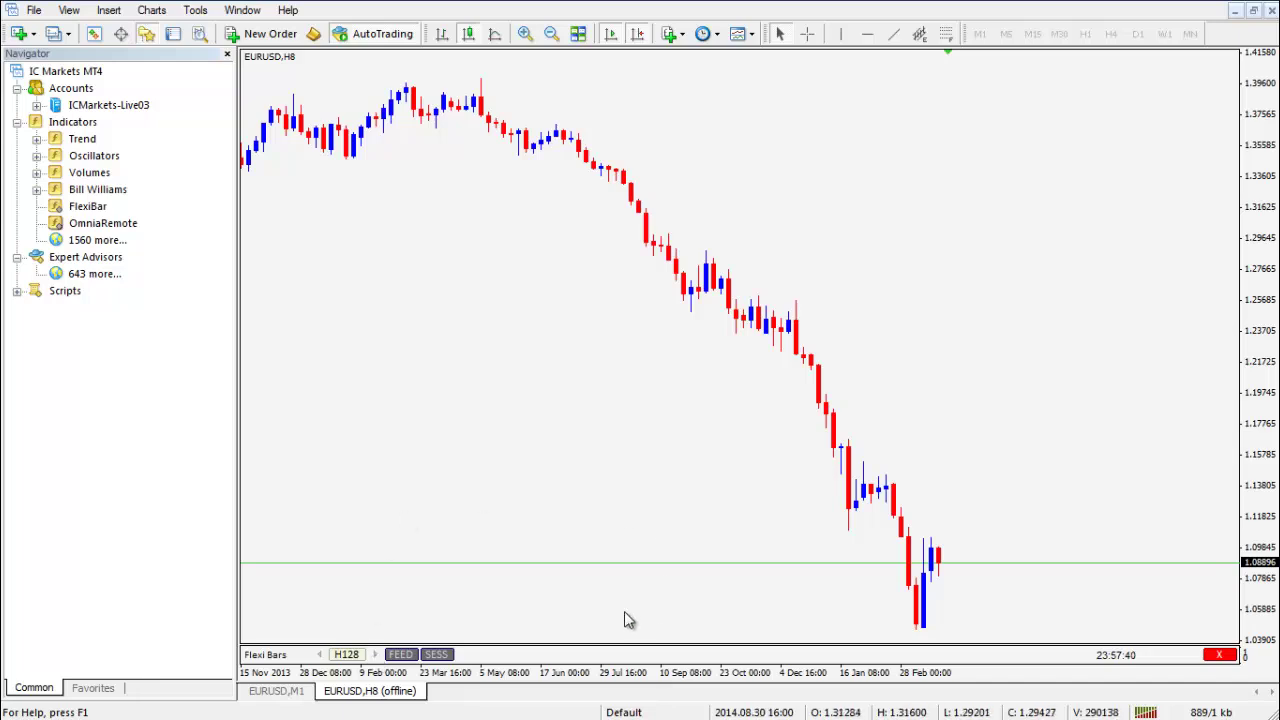
left_click(320, 656)
left_click(320, 656)
left_click(320, 656)
left_click(320, 656)
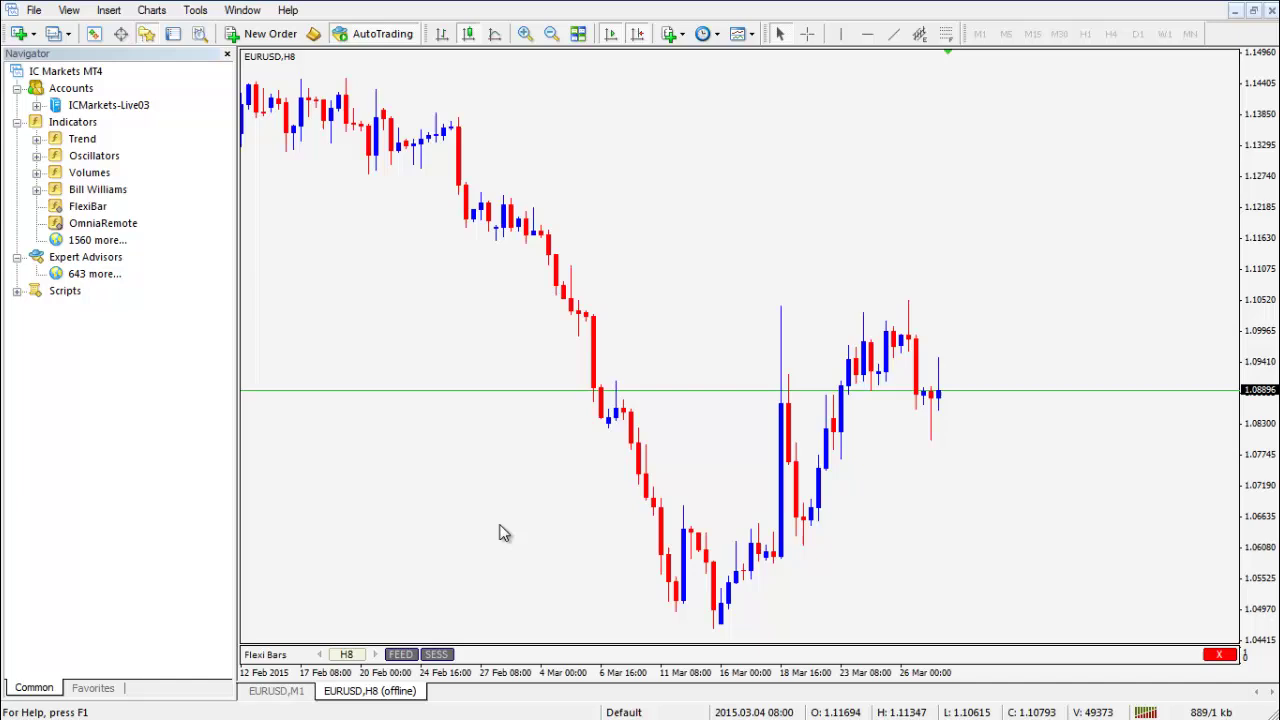